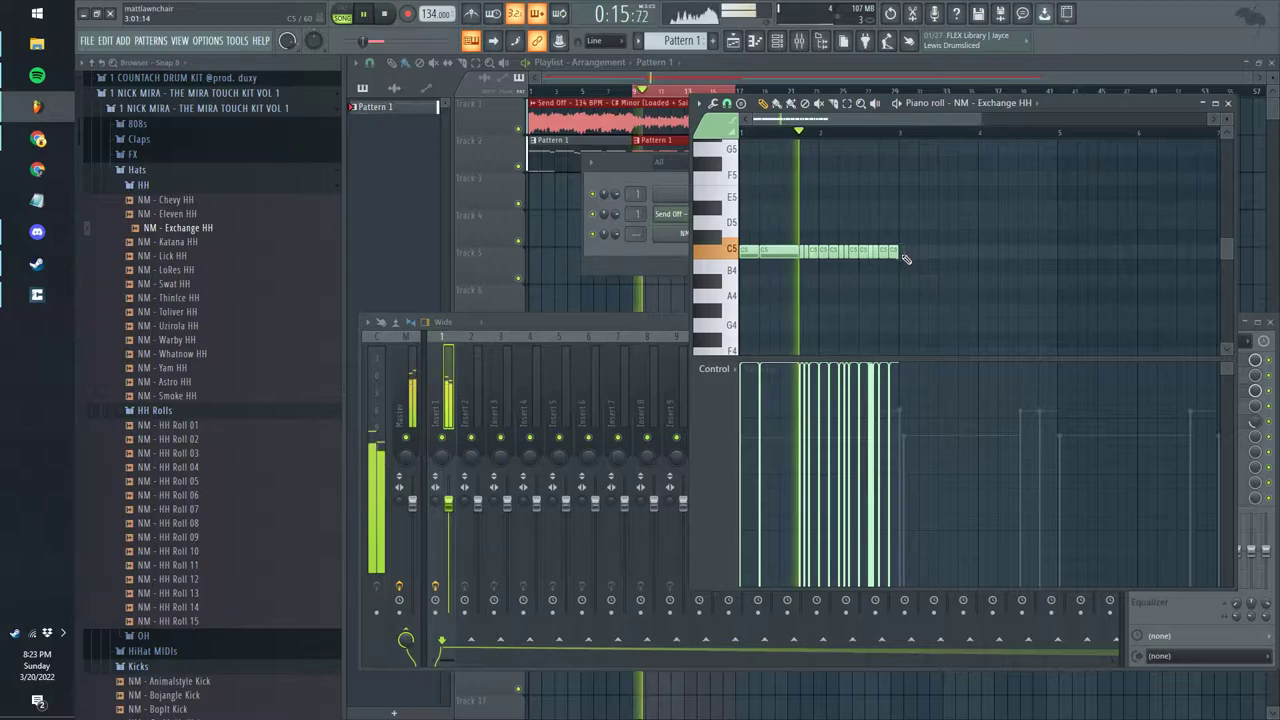
- Duplicate the two-bar Exchange HH hi-hat notes until the pattern fills eight bars
{"action": "left_click", "coordinate": [903, 212], "text": "ctrl"}
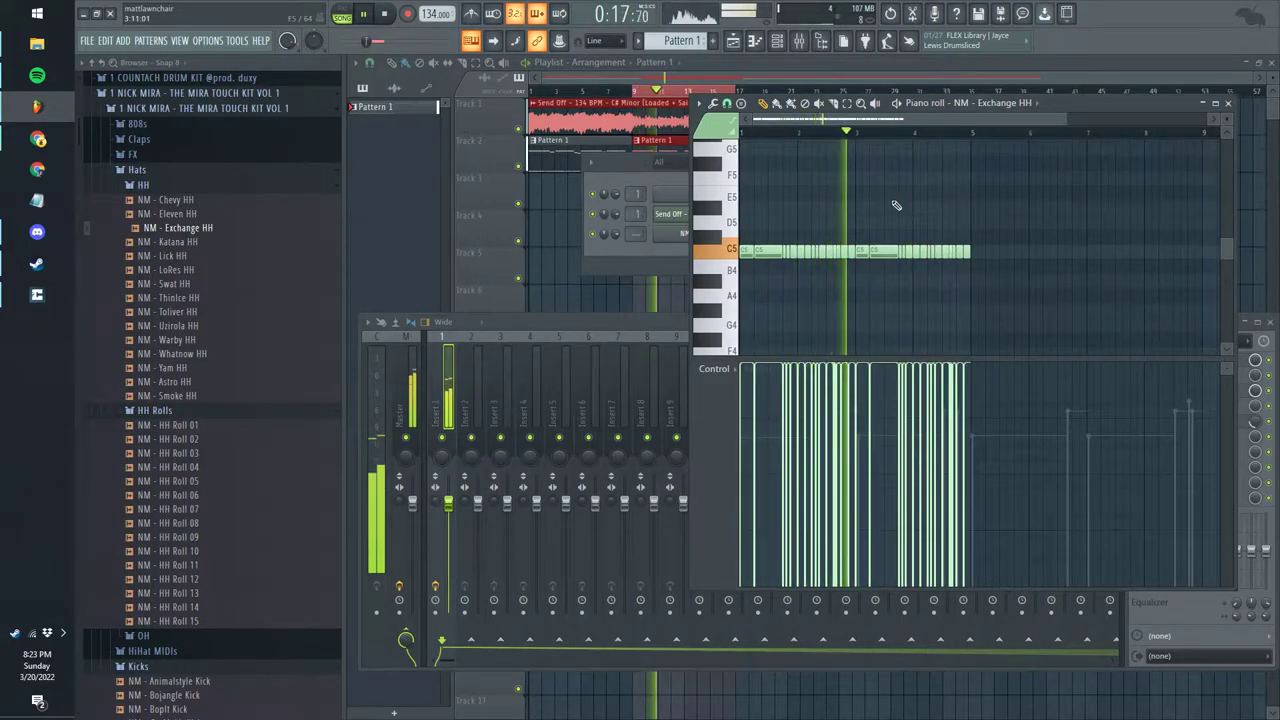
{"action": "scroll", "coordinate": [937, 193], "scroll_direction": "down", "scroll_amount": 1}
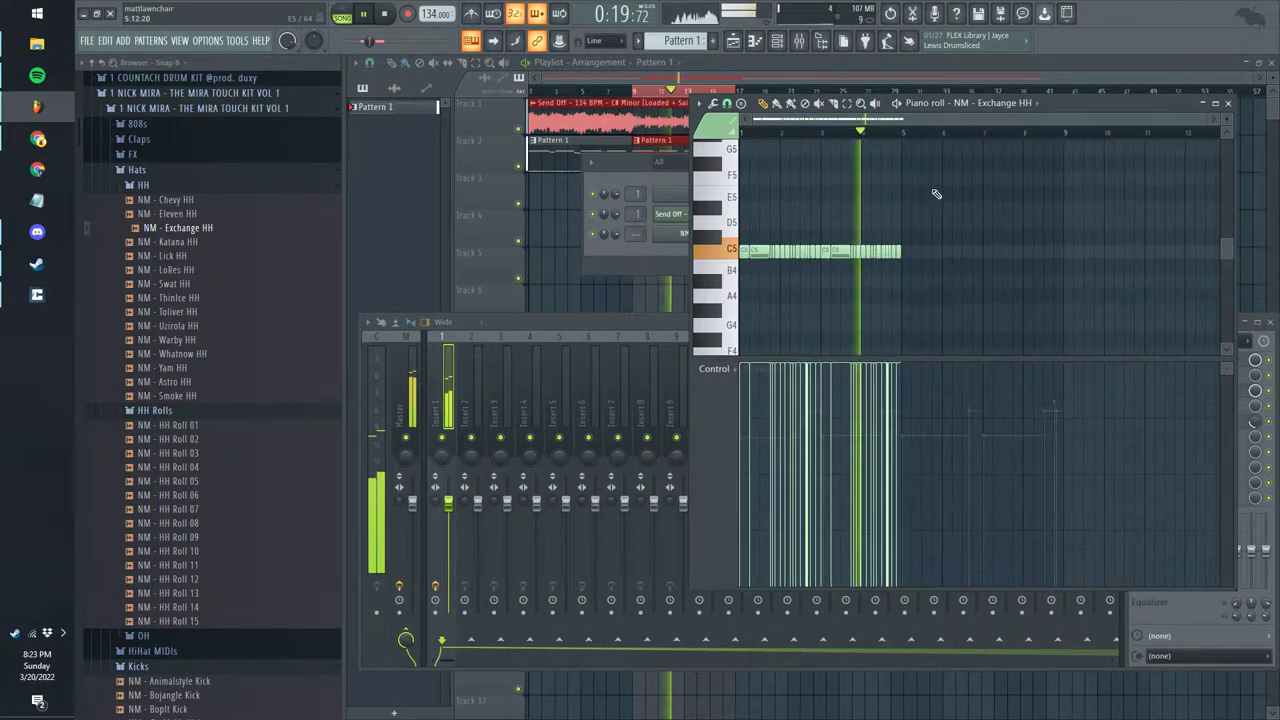
{"action": "key", "text": "ctrl+b"}
- Add rio - lil clap from the 10k kit as a new channel and load the !clap midi file onto it
{"action": "key", "text": "F6"}
{"action": "left_click", "coordinate": [165, 140]}
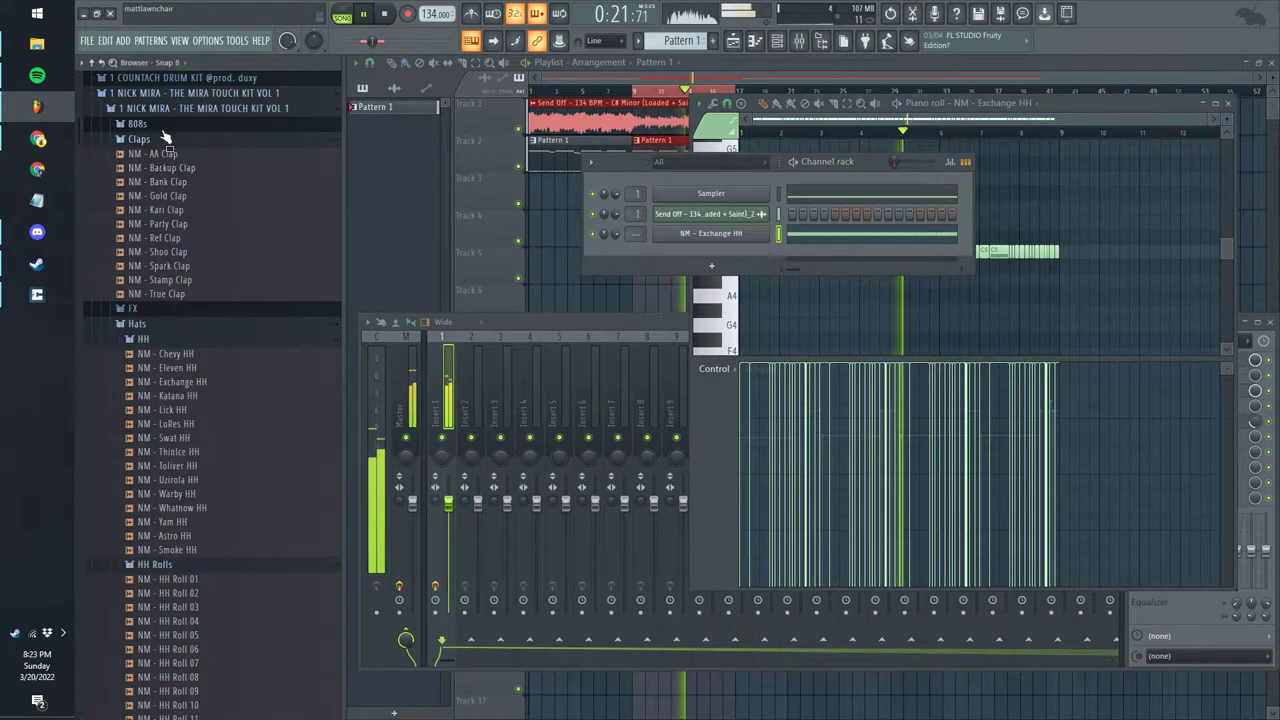
{"action": "left_click", "coordinate": [142, 98]}
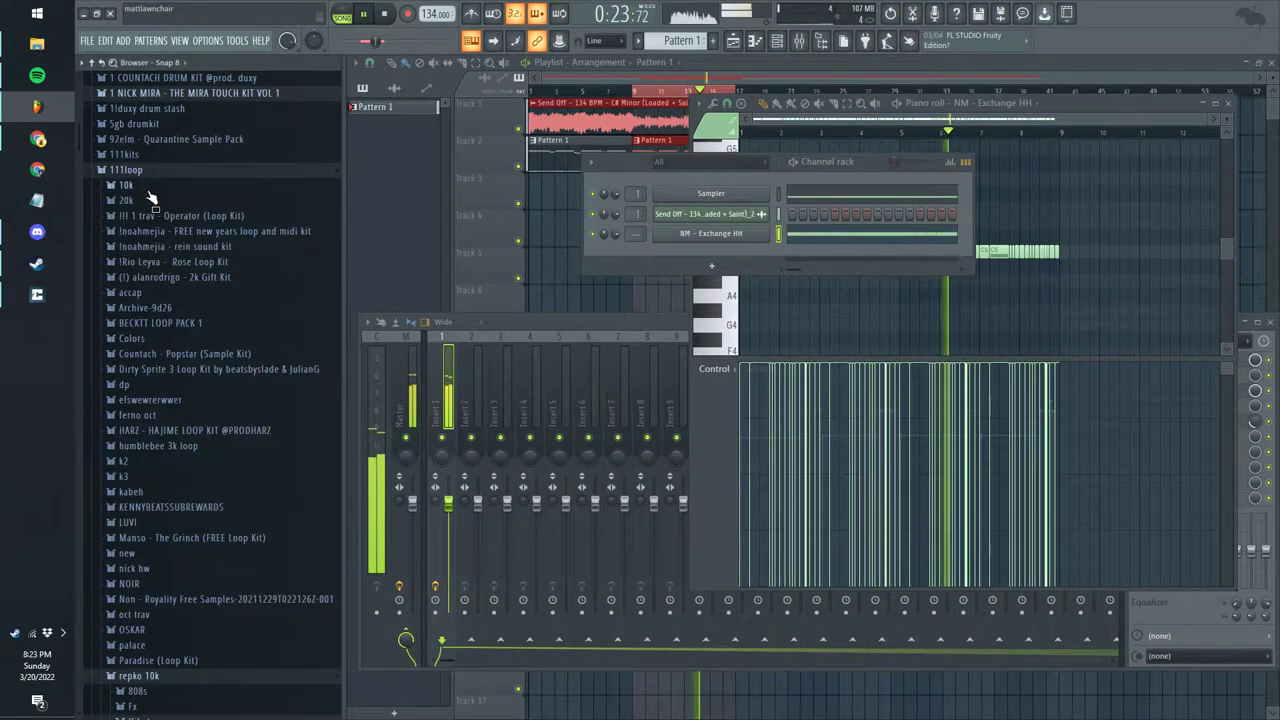
{"action": "left_click", "coordinate": [148, 187]}
{"action": "left_click", "coordinate": [148, 214]}
{"action": "left_click", "coordinate": [168, 245]}
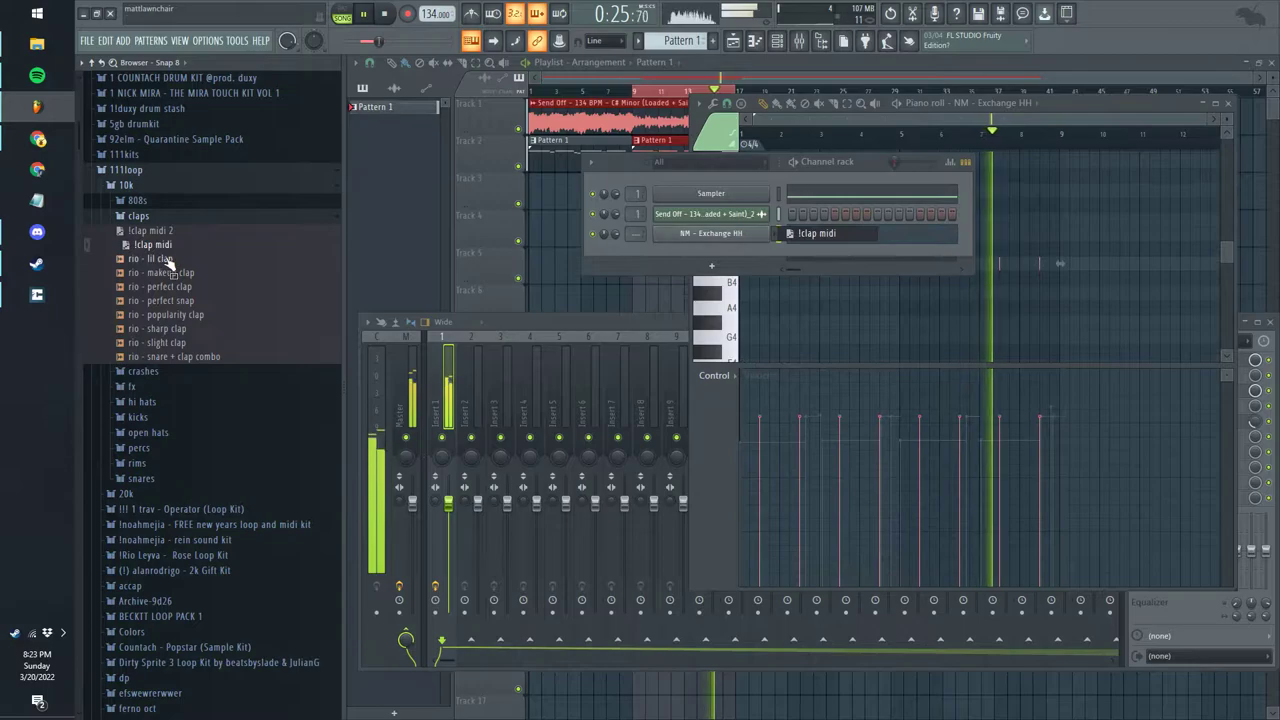
{"action": "key", "text": "ctrl+z"}
{"action": "left_click_drag", "start_coordinate": [168, 261], "coordinate": [735, 260]}
{"action": "left_click", "coordinate": [137, 214]}
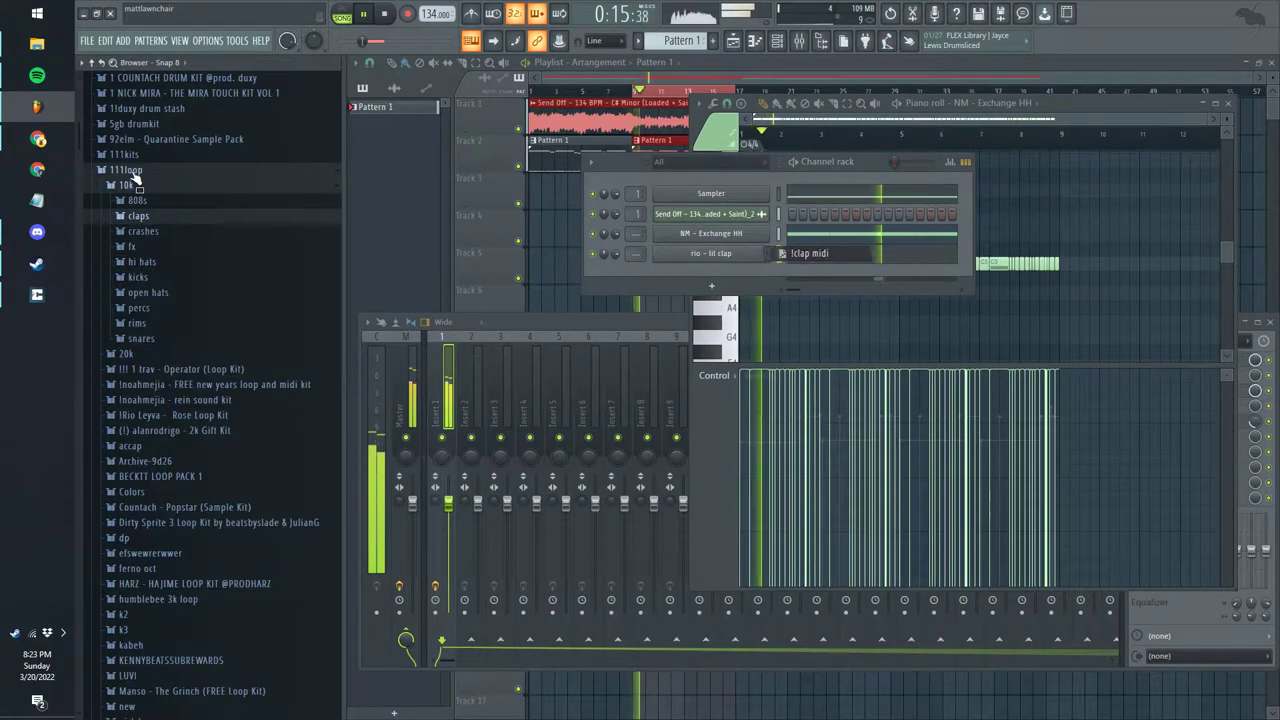
- Add rio - juicewrld 808 from the 10k kit as a new channel and open its piano roll
{"action": "left_click", "coordinate": [137, 200]}
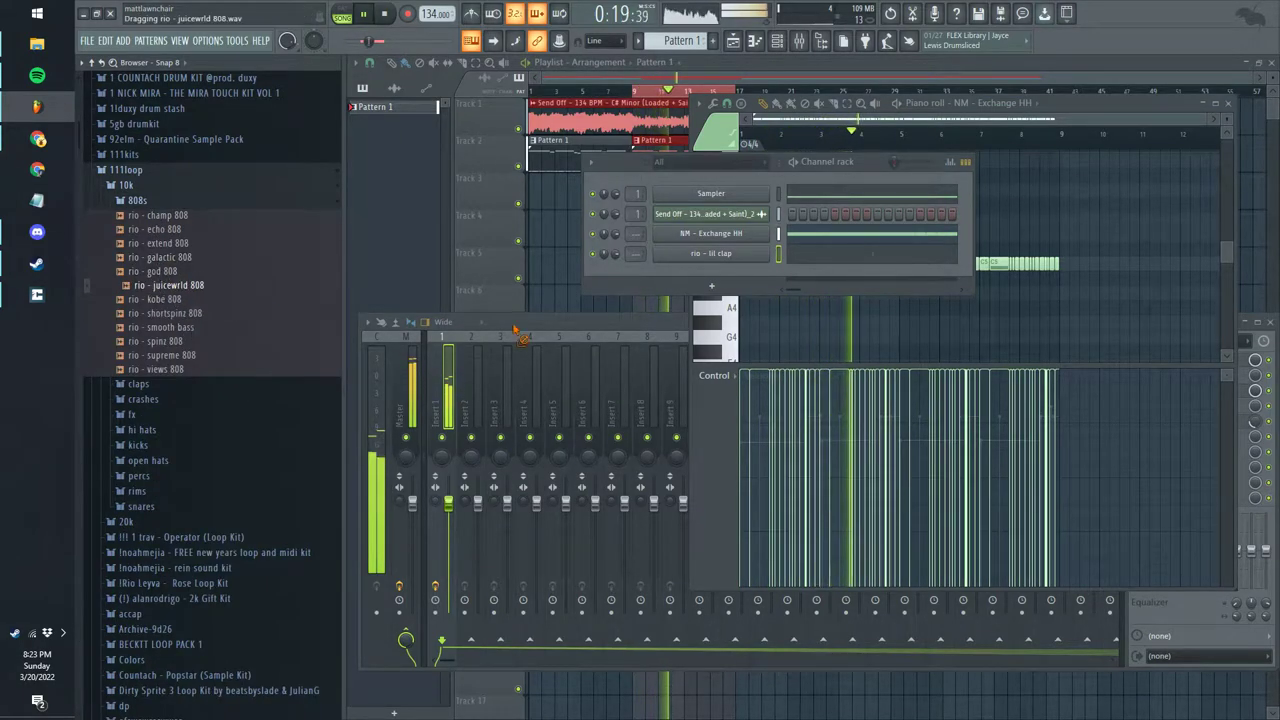
{"action": "left_click_drag", "start_coordinate": [741, 273], "coordinate": [744, 283]}
{"action": "right_click", "coordinate": [744, 283]}
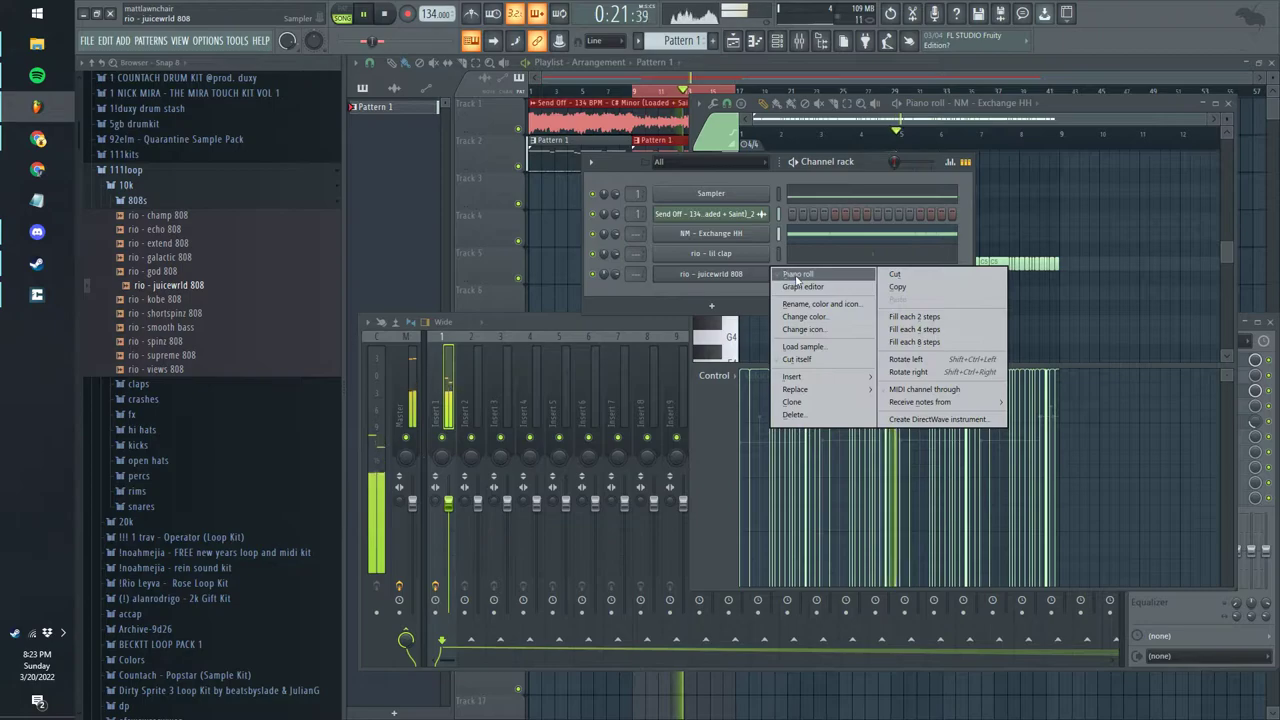
{"action": "left_click", "coordinate": [792, 279]}
- Set the root note of the piano roll's scale highlighting to C#
{"action": "left_click", "coordinate": [699, 103]}
{"action": "mouse_move", "coordinate": [727, 185]}
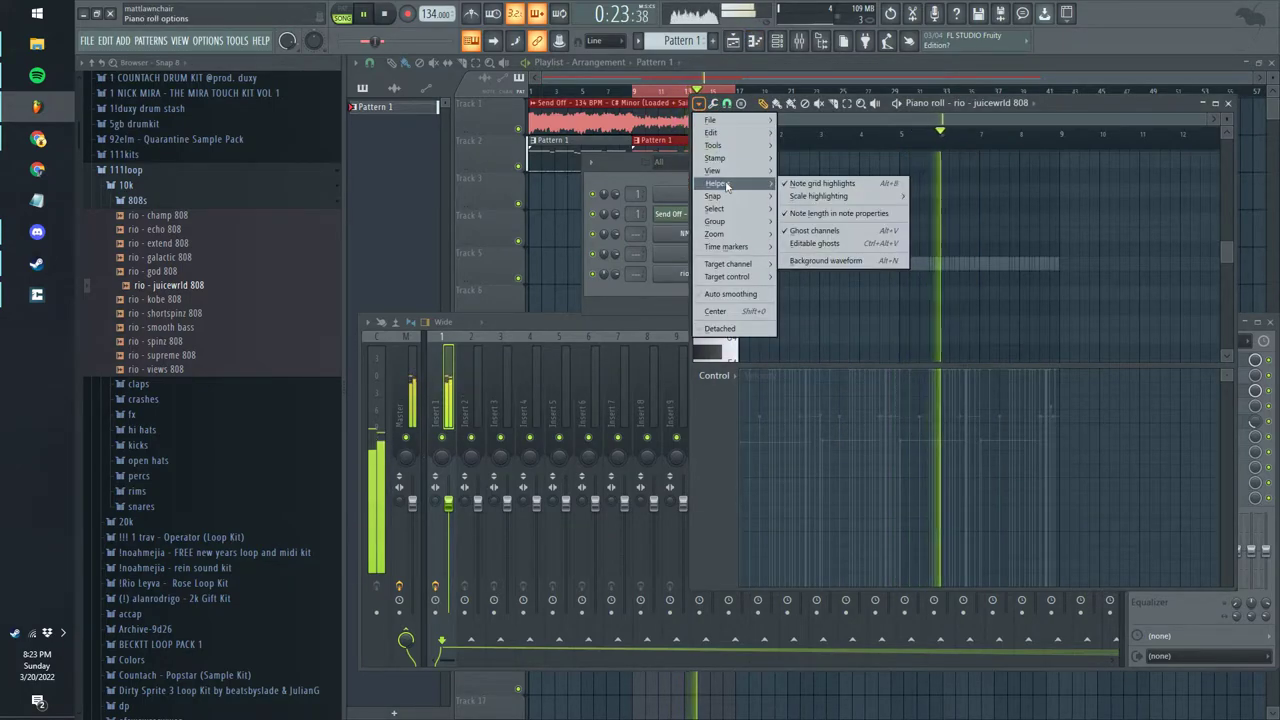
{"action": "mouse_move", "coordinate": [840, 196]}
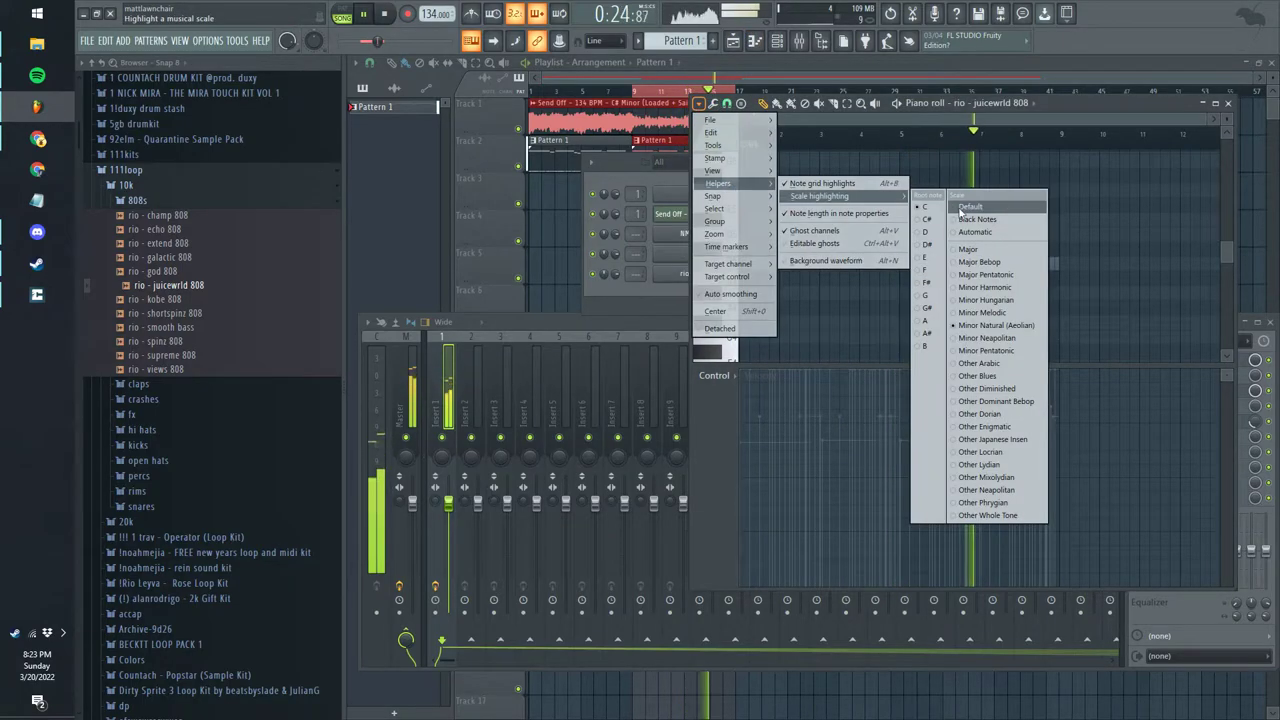
{"action": "left_click", "coordinate": [922, 220]}
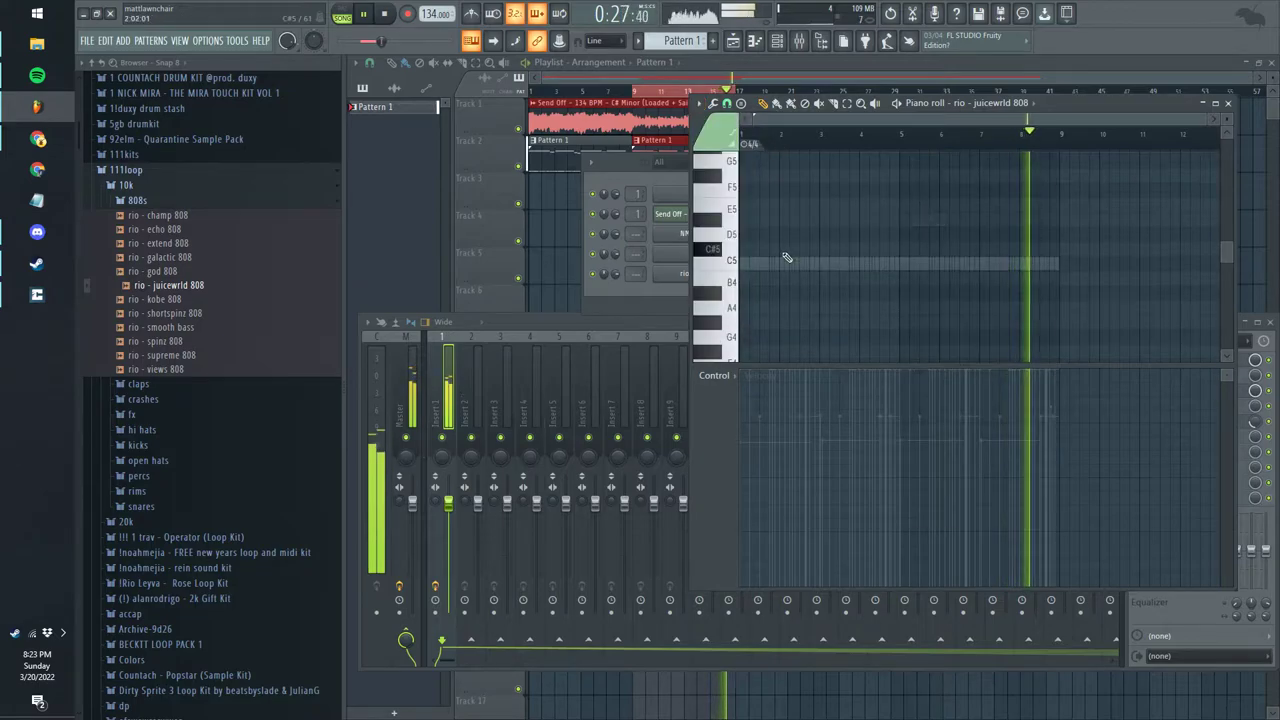
- Write the 808 line with one E5 note starting bar 1, two C#5 notes in bar 2 and three E5 notes in bar 3
{"action": "key", "text": "ctrl+d"}
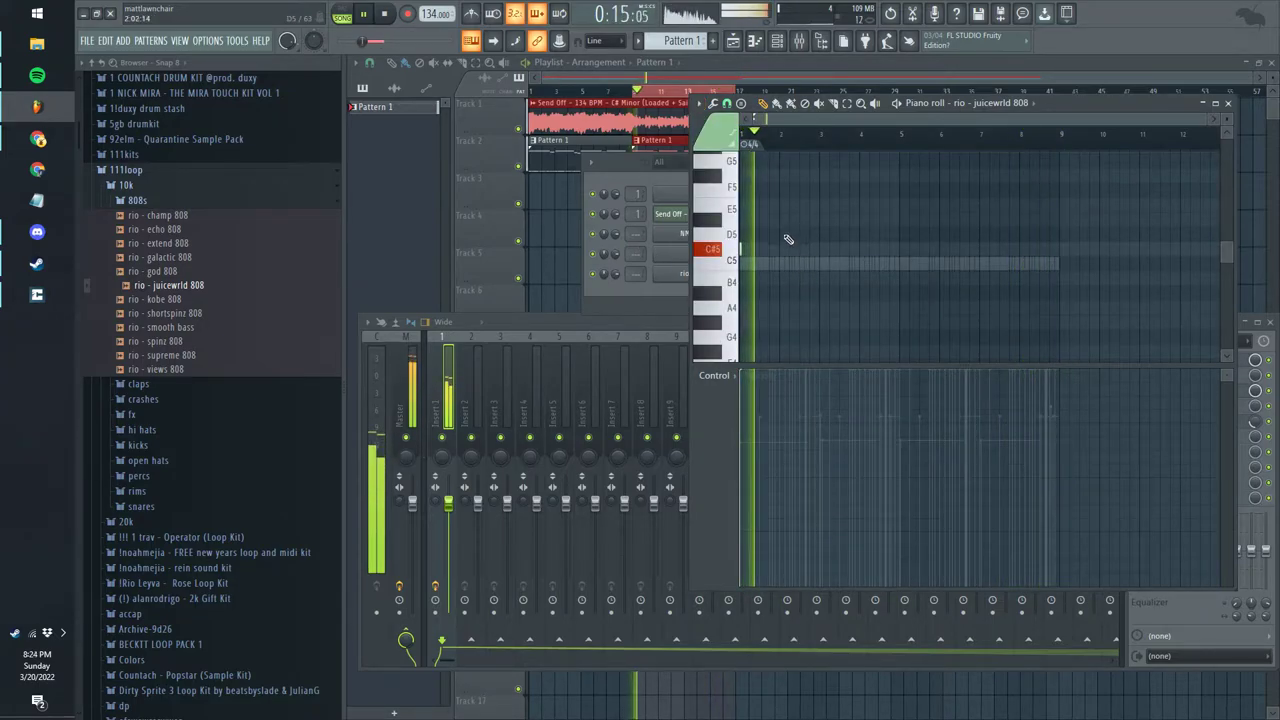
{"action": "scroll", "coordinate": [797, 257], "scroll_direction": "up", "scroll_amount": 3}
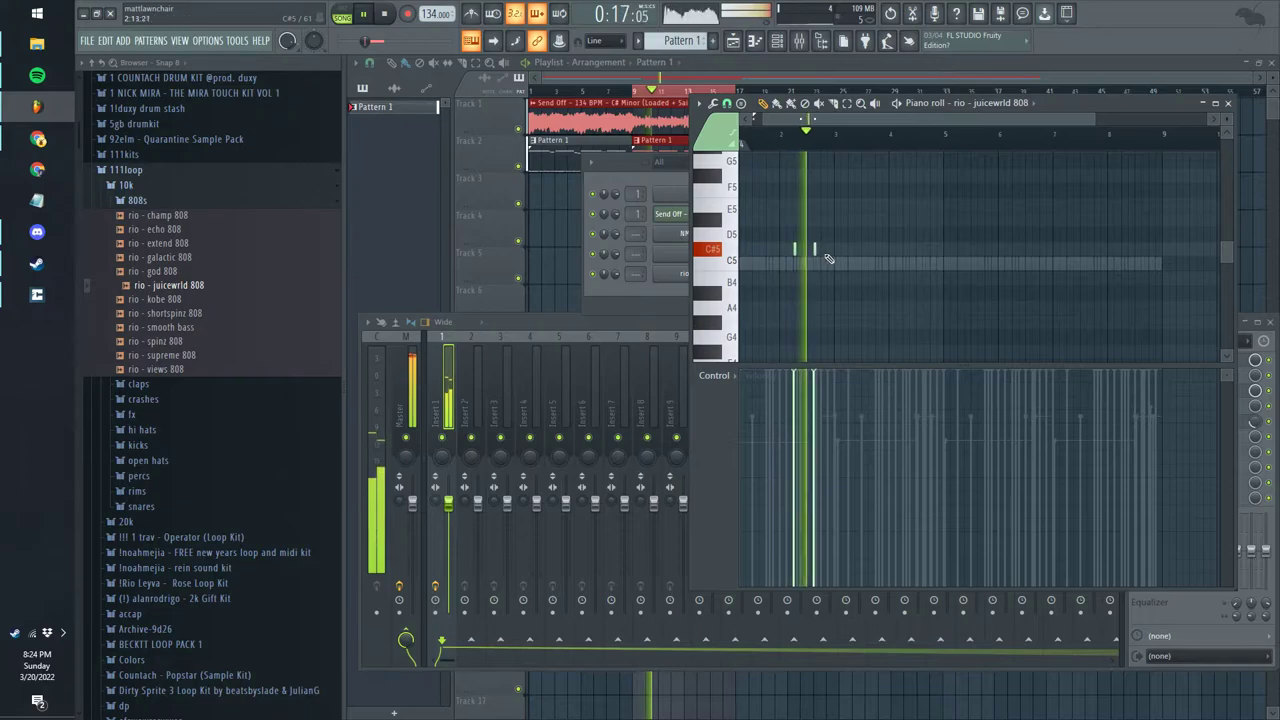
{"action": "scroll", "coordinate": [830, 256], "scroll_direction": "down", "scroll_amount": 1}
{"action": "left_click_drag", "start_coordinate": [826, 241], "coordinate": [795, 259]}
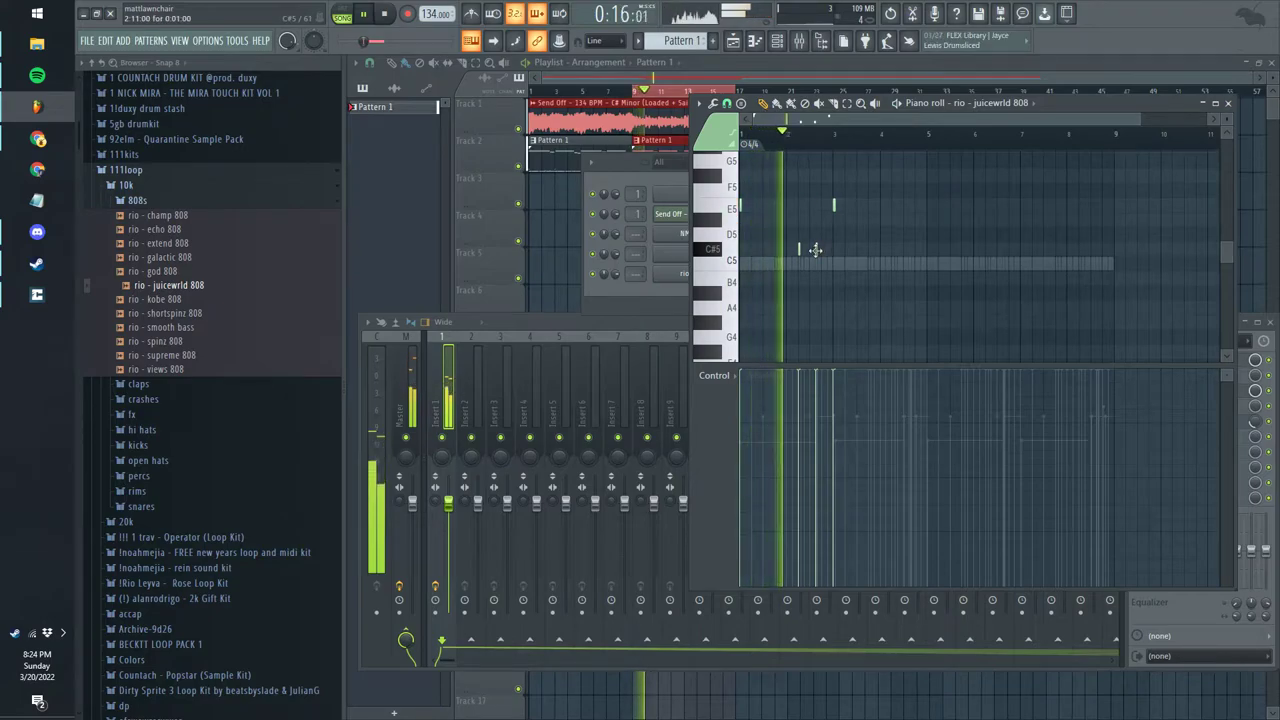
{"action": "scroll", "coordinate": [857, 208], "scroll_direction": "down", "scroll_amount": 1}
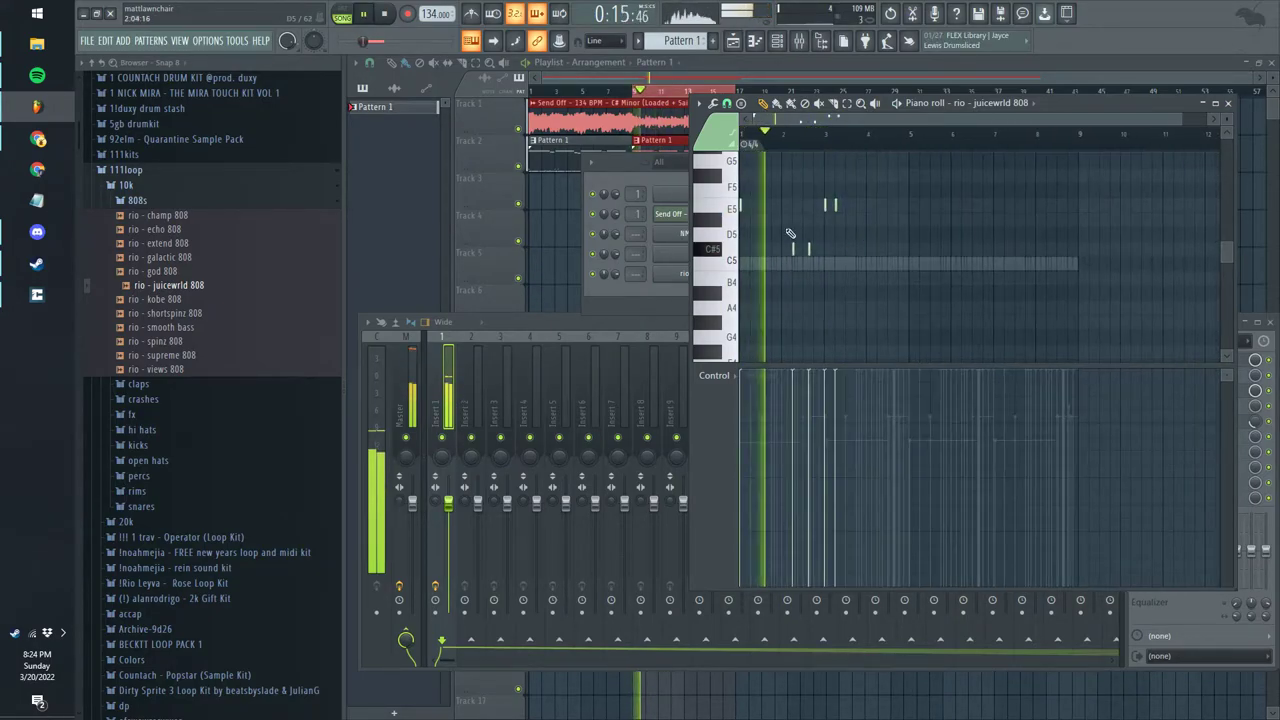
{"action": "scroll", "coordinate": [868, 238], "scroll_direction": "up", "scroll_amount": 1}
{"action": "scroll", "coordinate": [875, 245], "scroll_direction": "up", "scroll_amount": 1}
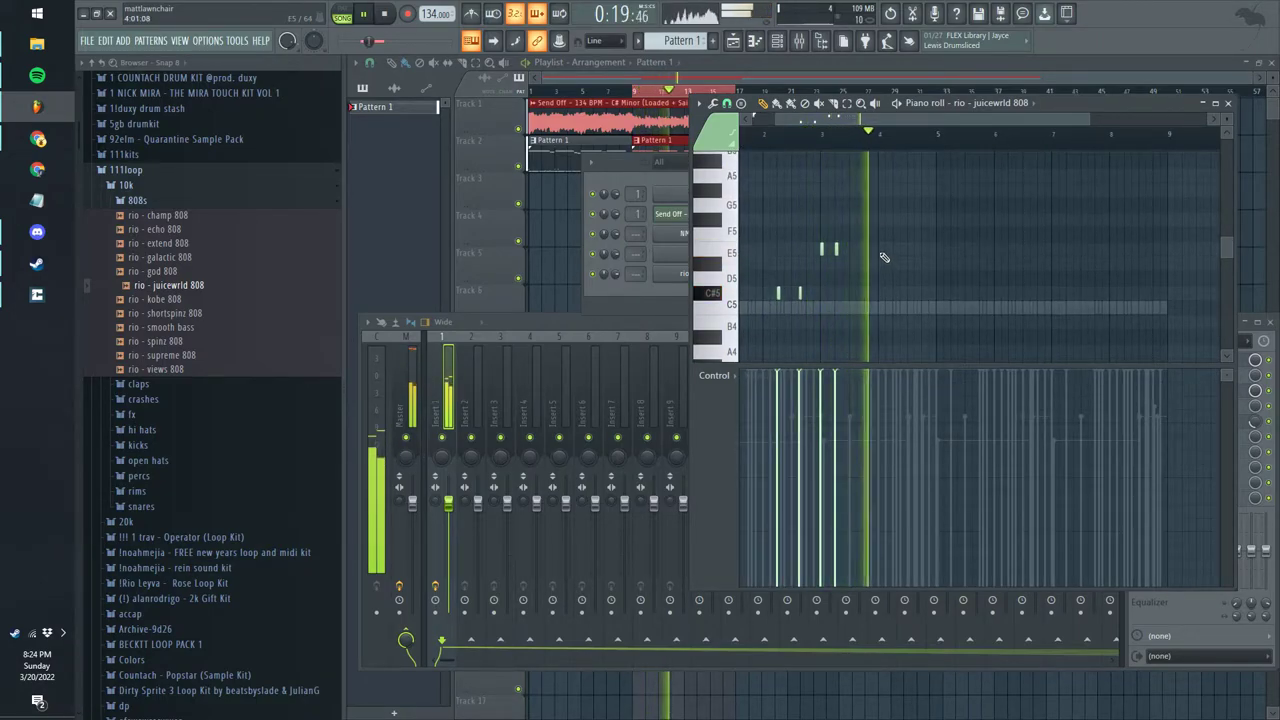
{"action": "scroll", "coordinate": [912, 240], "scroll_direction": "down", "scroll_amount": 1}
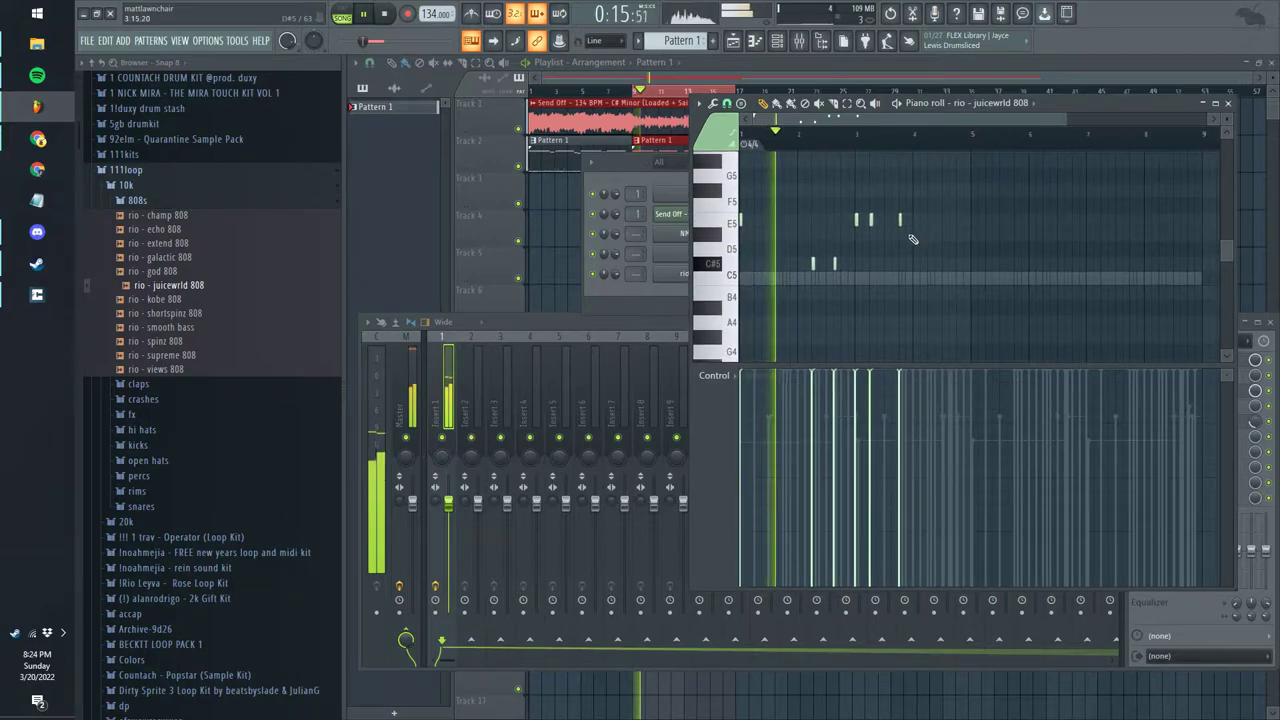
{"action": "left_click", "coordinate": [780, 222]}
{"action": "key", "text": "space"}
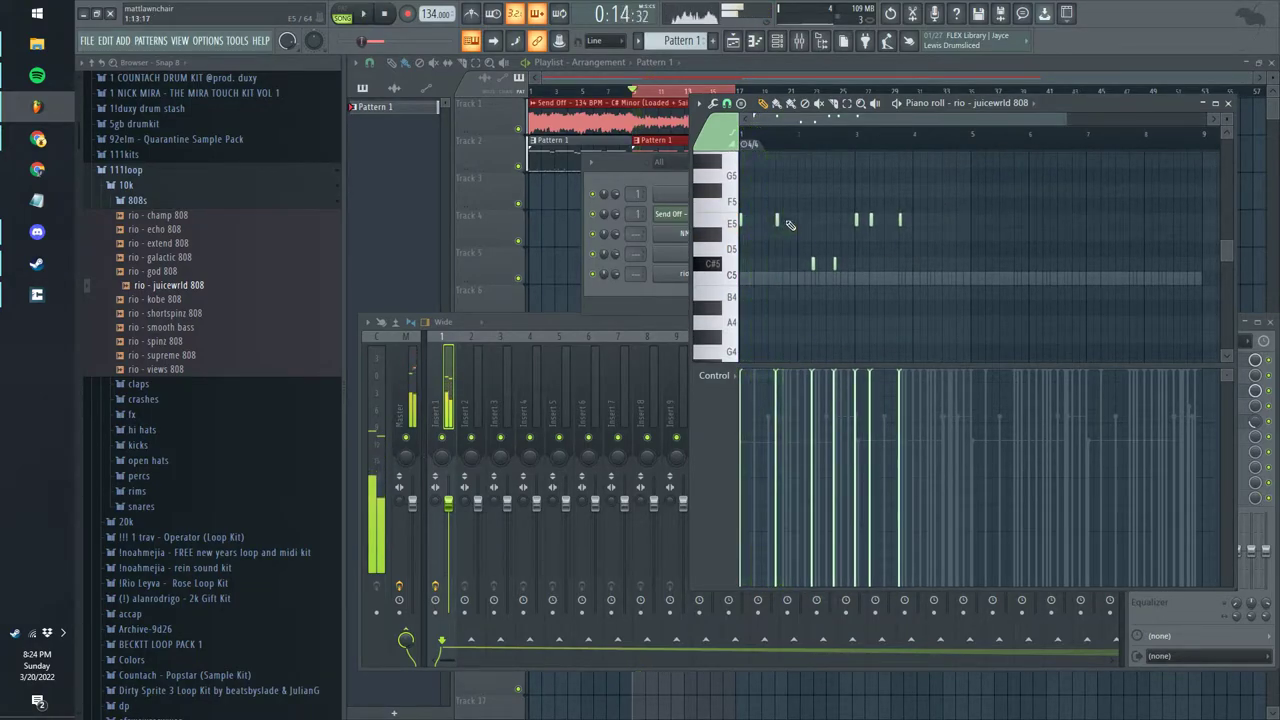
{"action": "right_click", "coordinate": [785, 220]}
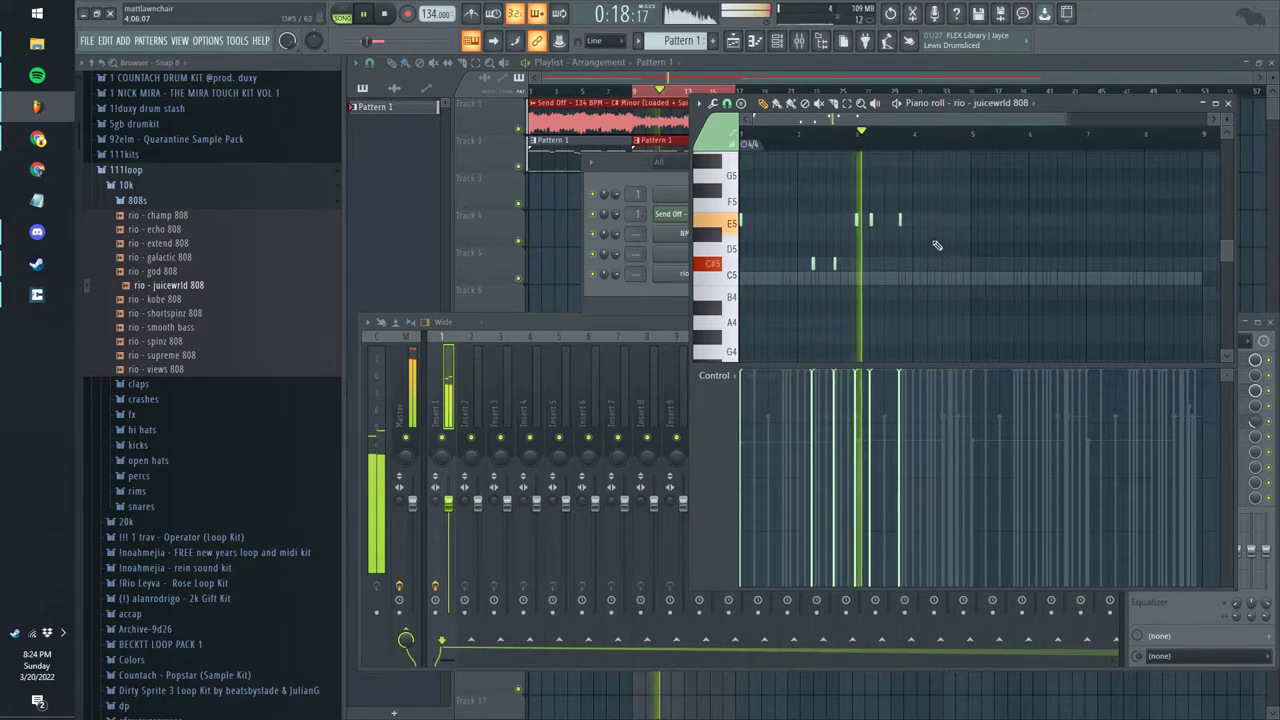
- Add an E5 808 note in bar 4 and duplicate the four-bar 808 phrase to fill eight bars
{"action": "left_click", "coordinate": [932, 222]}
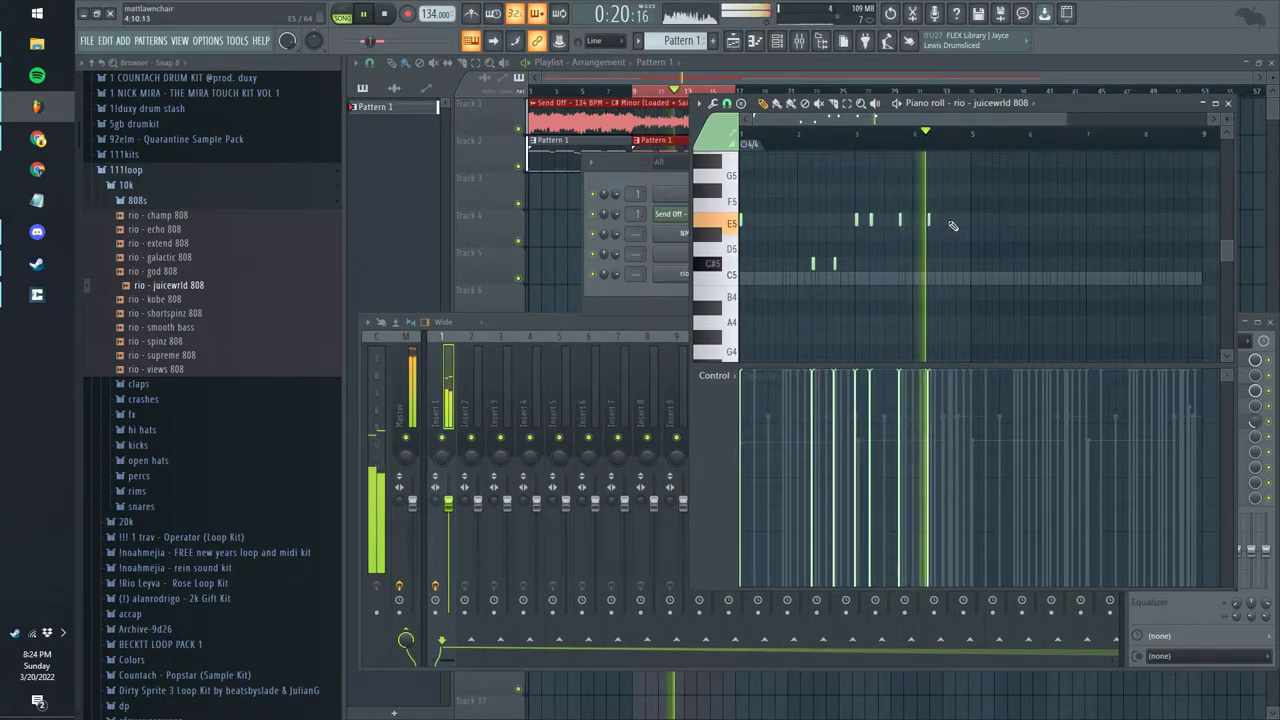
{"action": "key", "text": "ctrl+b"}
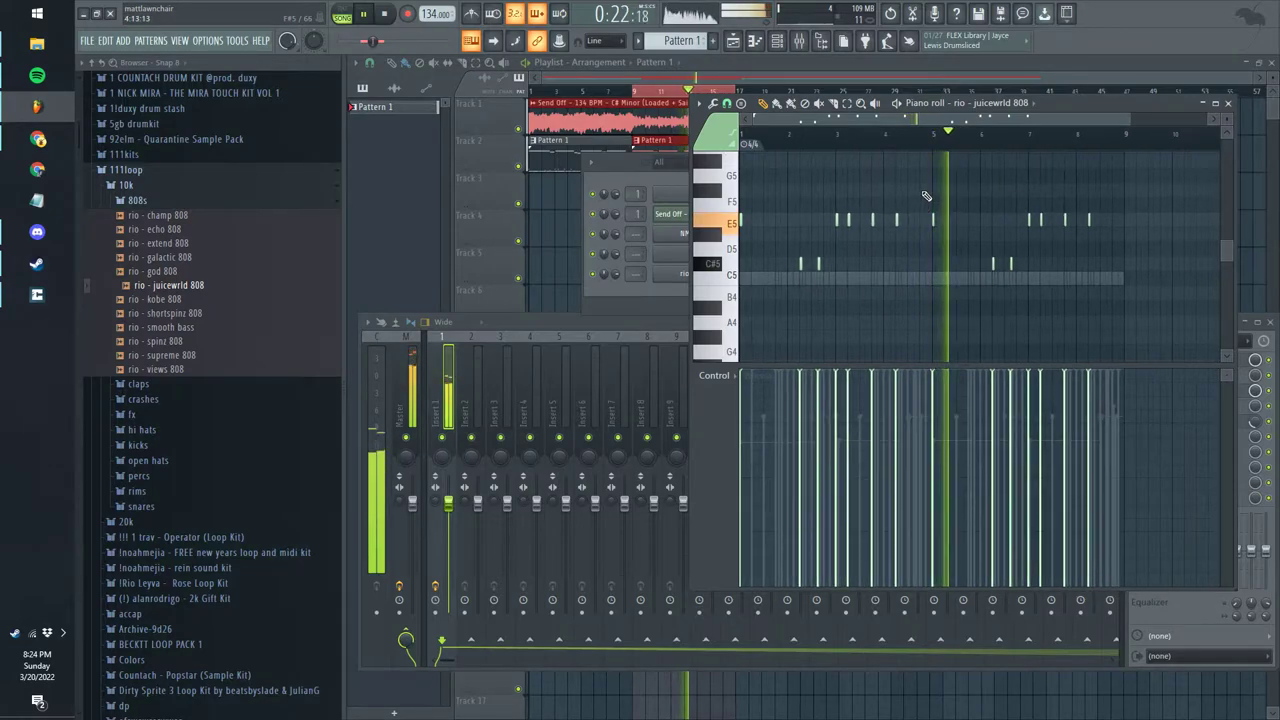
- Raise the last two 808 notes of each four-bar phrase to F#5, clear the selection and stop playback
{"action": "mouse_move", "coordinate": [909, 227]}
{"action": "left_mouse_down"}
{"action": "mouse_move", "coordinate": [845, 211]}
{"action": "mouse_move", "coordinate": [906, 230]}
{"action": "left_mouse_up"}
{"action": "left_click_drag", "start_coordinate": [1037, 212], "coordinate": [1104, 232]}
{"action": "key", "text": "Up"}
{"action": "key", "text": "Up"}
{"action": "left_click", "coordinate": [1138, 245], "text": "ctrl"}
{"action": "key", "text": "space"}
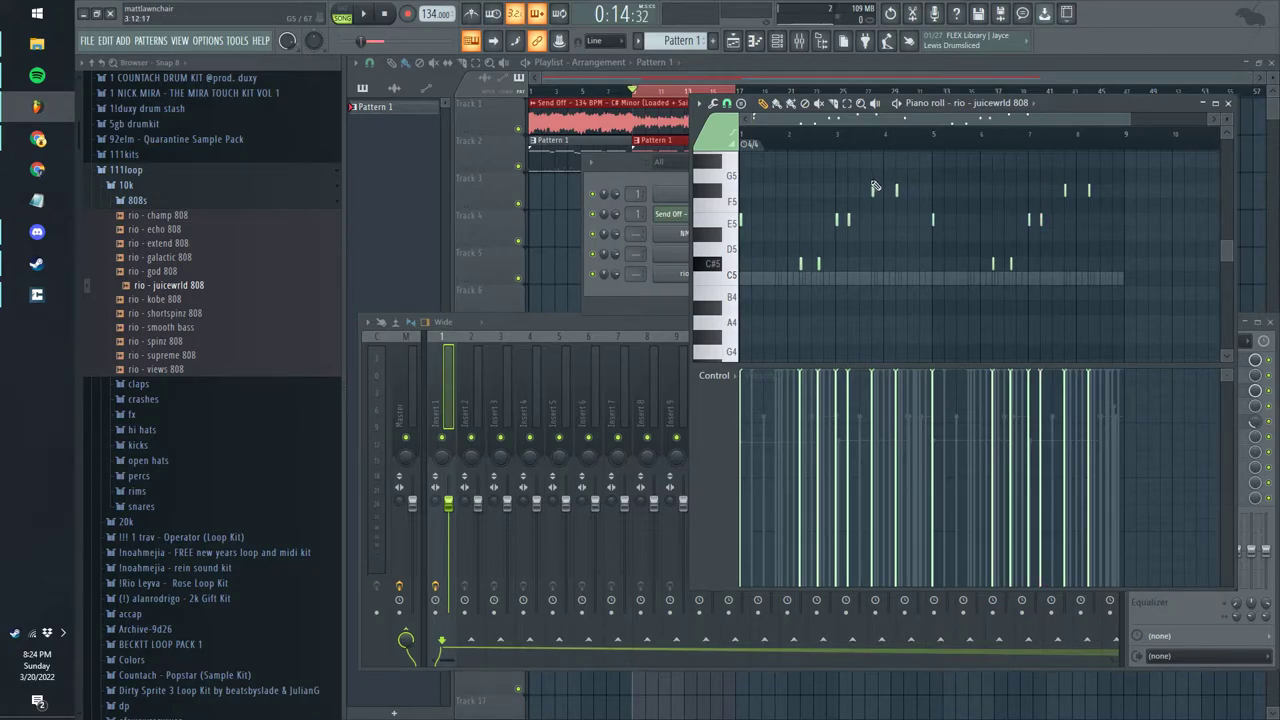
- Set the rio - juicewrld 808 channel to cut itself
{"action": "key", "text": "F6"}
{"action": "right_click", "coordinate": [734, 274]}
{"action": "left_click", "coordinate": [815, 360]}
- Load Fruity soft clipper into effect slot 4 of the Master mixer track
{"action": "left_click", "coordinate": [463, 382]}
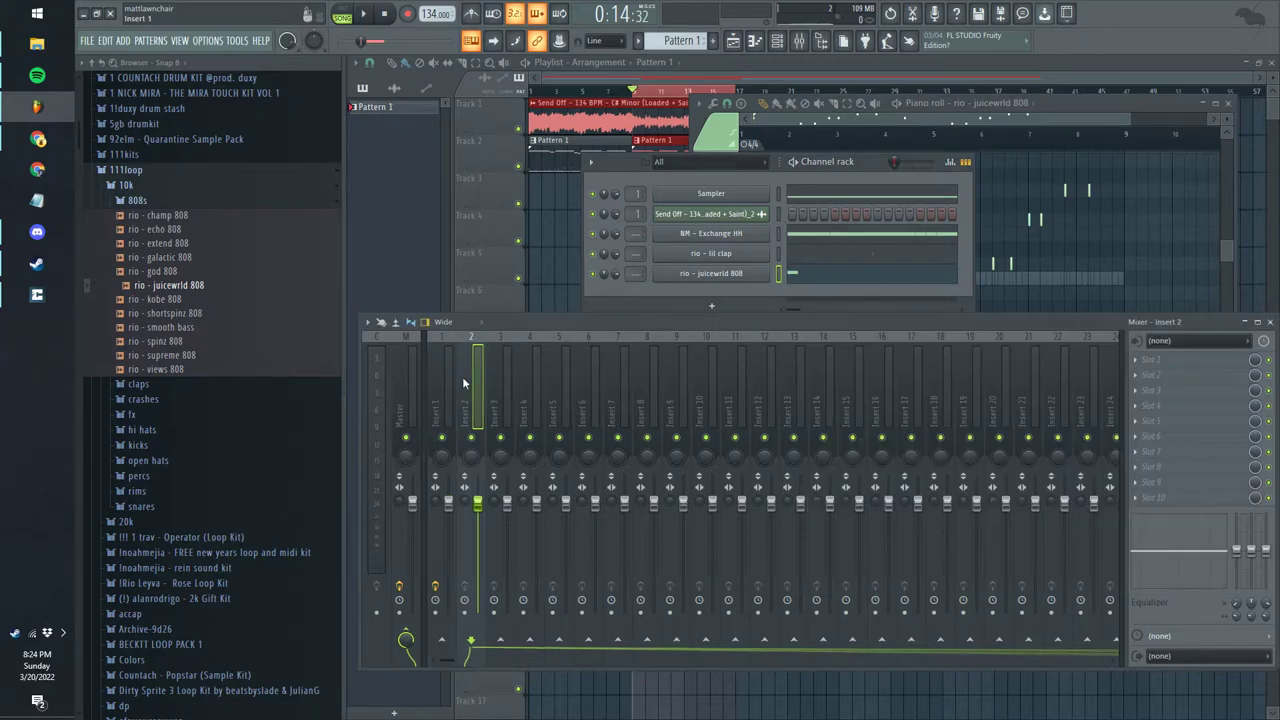
{"action": "left_click", "coordinate": [410, 385]}
{"action": "left_click", "coordinate": [1160, 405]}
{"action": "mouse_move", "coordinate": [1145, 421]}
{"action": "left_click", "coordinate": [945, 113]}
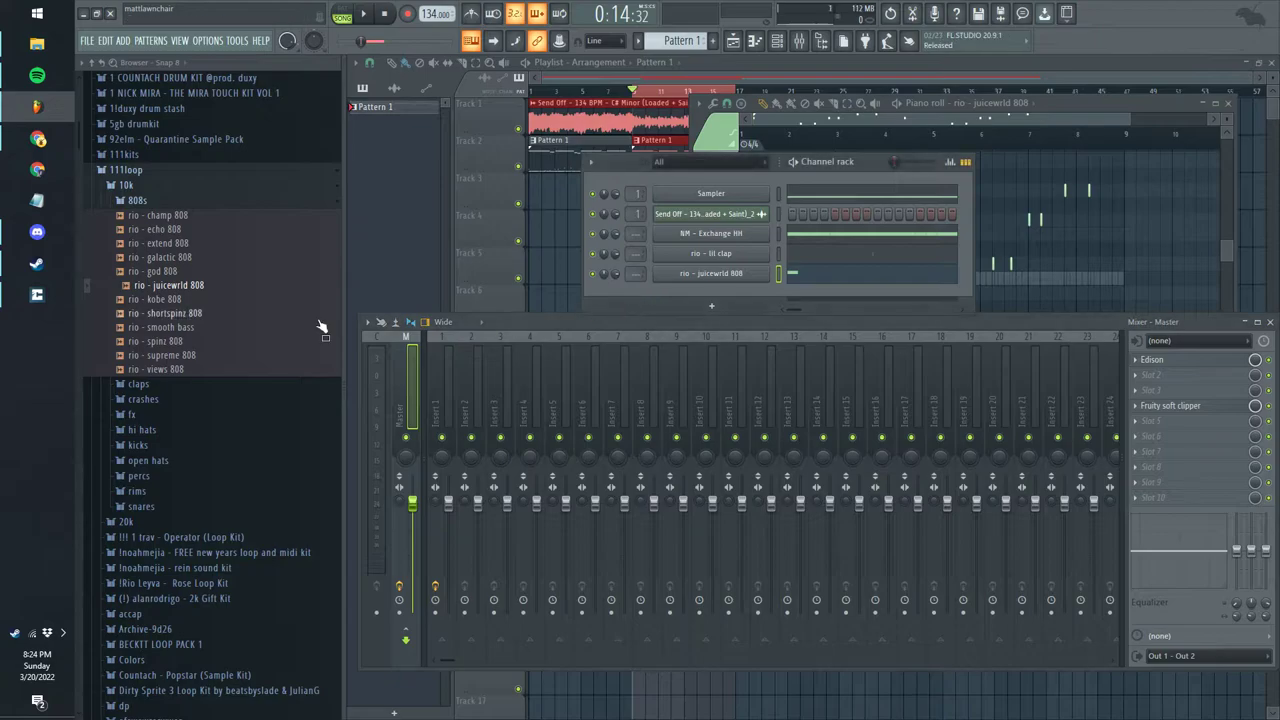
- Add rio - killer open hat from the 10k kit as a new channel and place a hit on step 5
{"action": "left_click", "coordinate": [150, 477]}
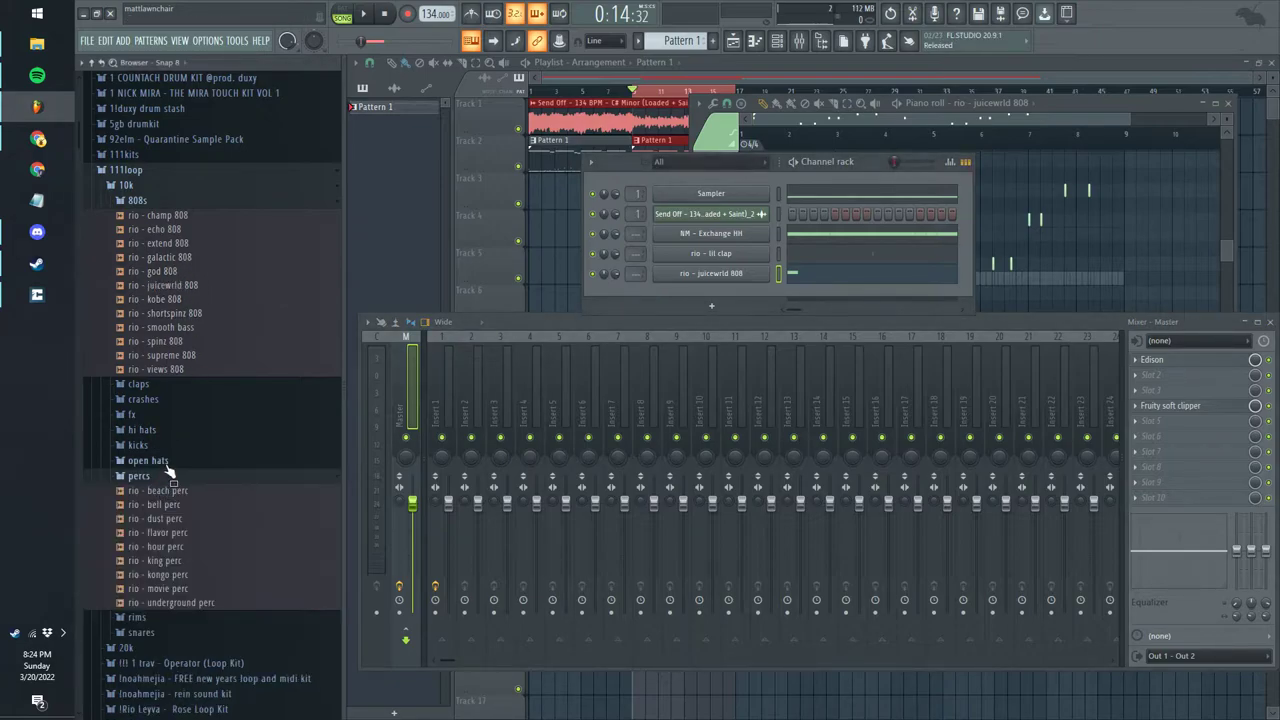
{"action": "left_click", "coordinate": [160, 461]}
{"action": "left_click", "coordinate": [190, 489]}
{"action": "left_click_drag", "start_coordinate": [745, 292], "coordinate": [748, 293]}
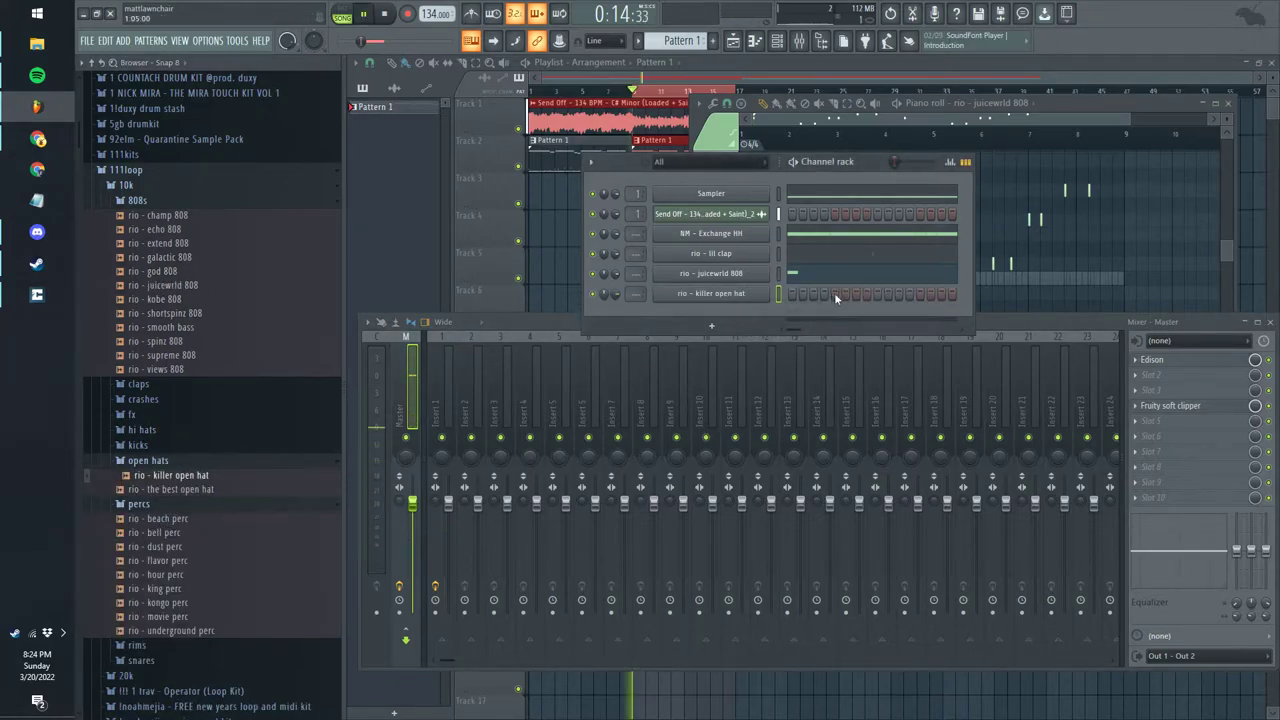
{"action": "key", "text": "space"}
{"action": "left_click", "coordinate": [835, 294]}
- Repeat the open hat note every two bars across the eight-bar pattern in its piano roll
{"action": "right_click", "coordinate": [766, 290]}
{"action": "left_click", "coordinate": [802, 294]}
{"action": "left_click_drag", "start_coordinate": [834, 145], "coordinate": [612, 161]}
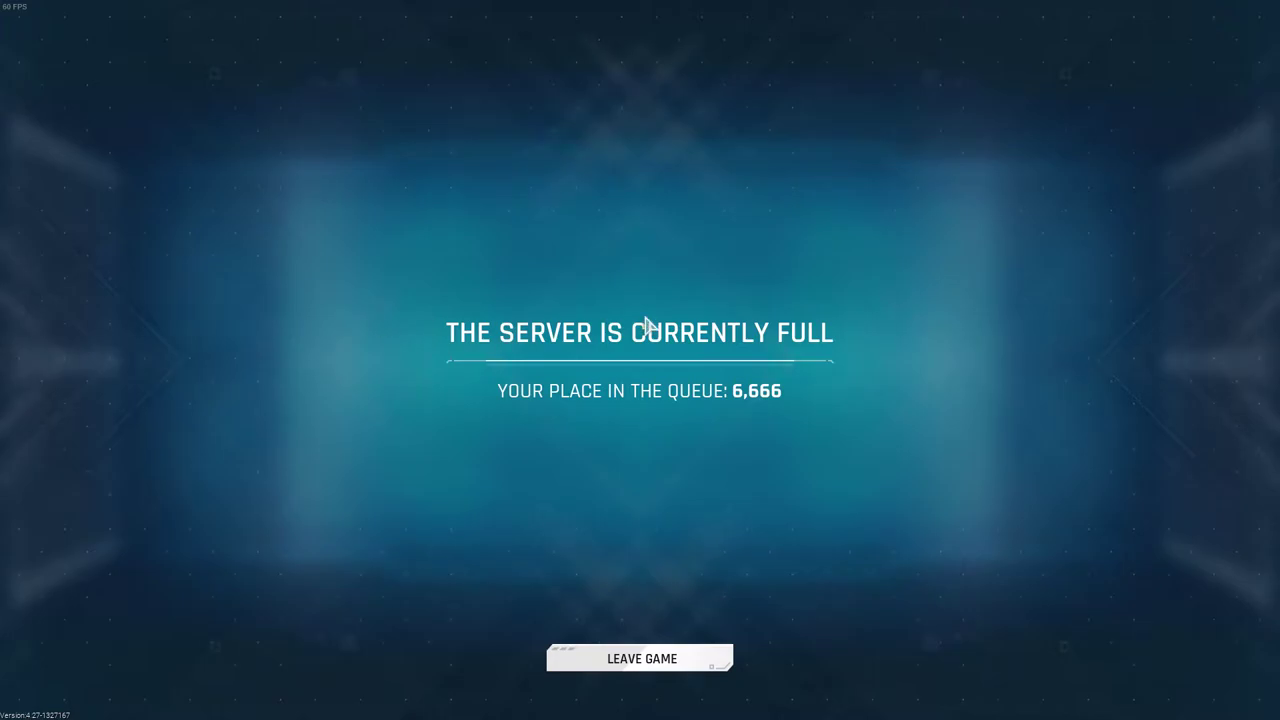
{"action": "key", "text": "alt+Tab"}
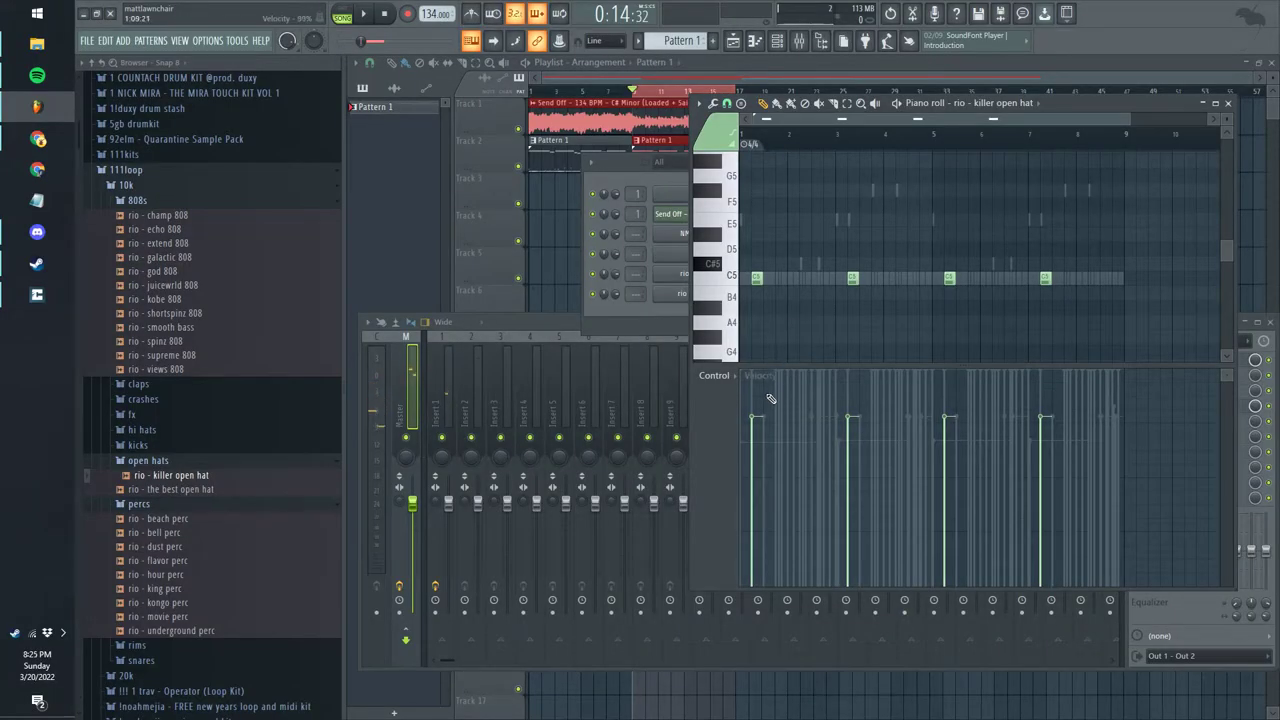
- Add rio - insult kick from the 10k kit as a new channel and place hits on steps 1 and 7
{"action": "left_click", "coordinate": [616, 323]}
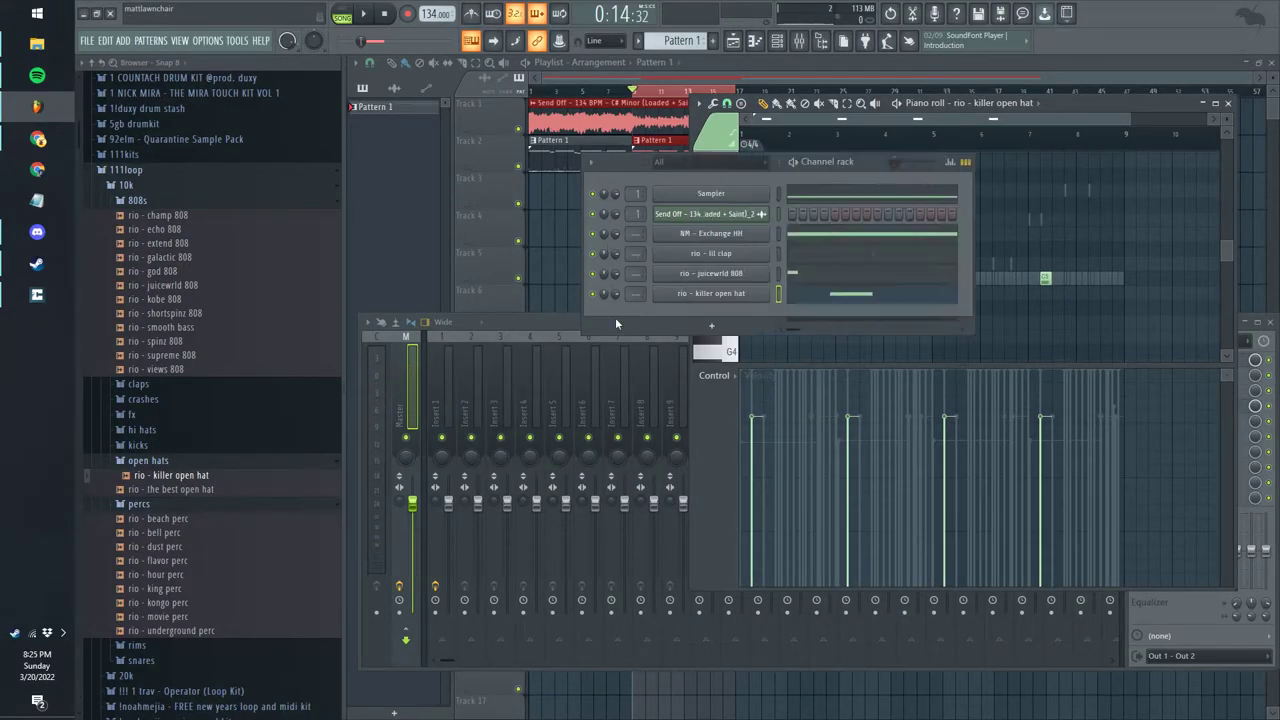
{"action": "left_click", "coordinate": [148, 400]}
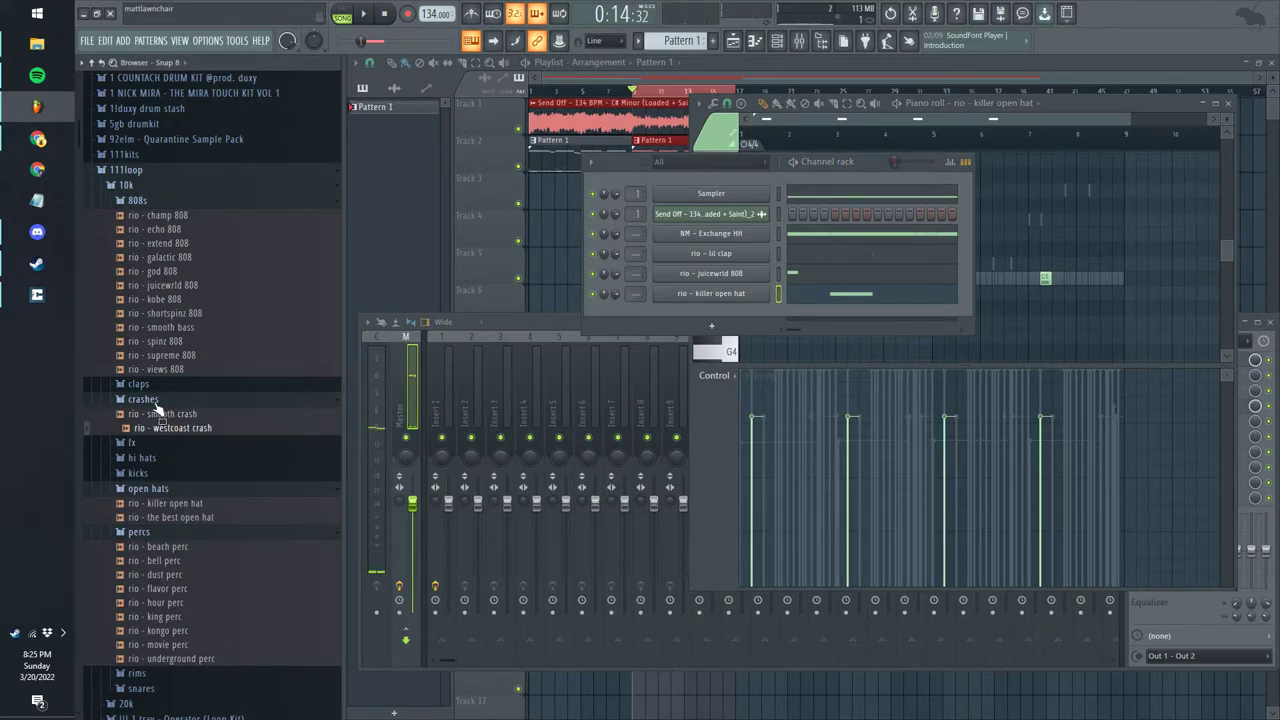
{"action": "left_click", "coordinate": [152, 457]}
{"action": "left_click", "coordinate": [175, 514]}
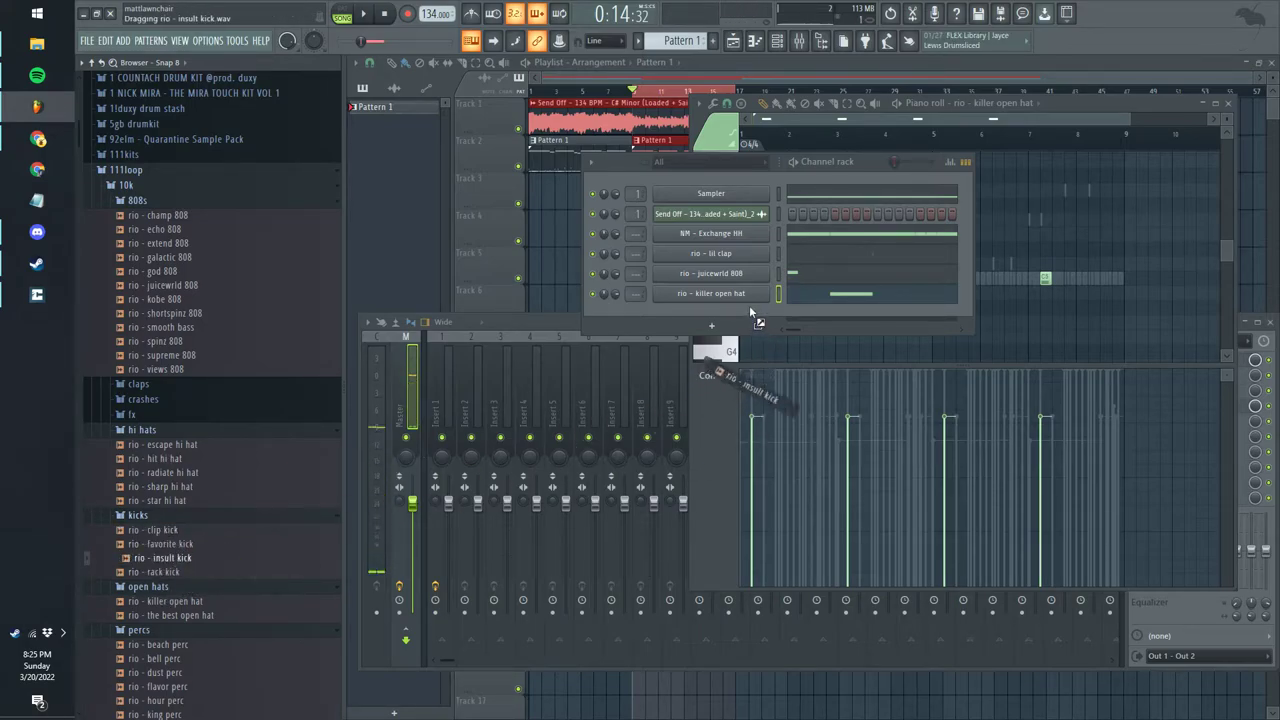
{"action": "left_click_drag", "start_coordinate": [752, 314], "coordinate": [790, 318]}
{"action": "key", "text": "space"}
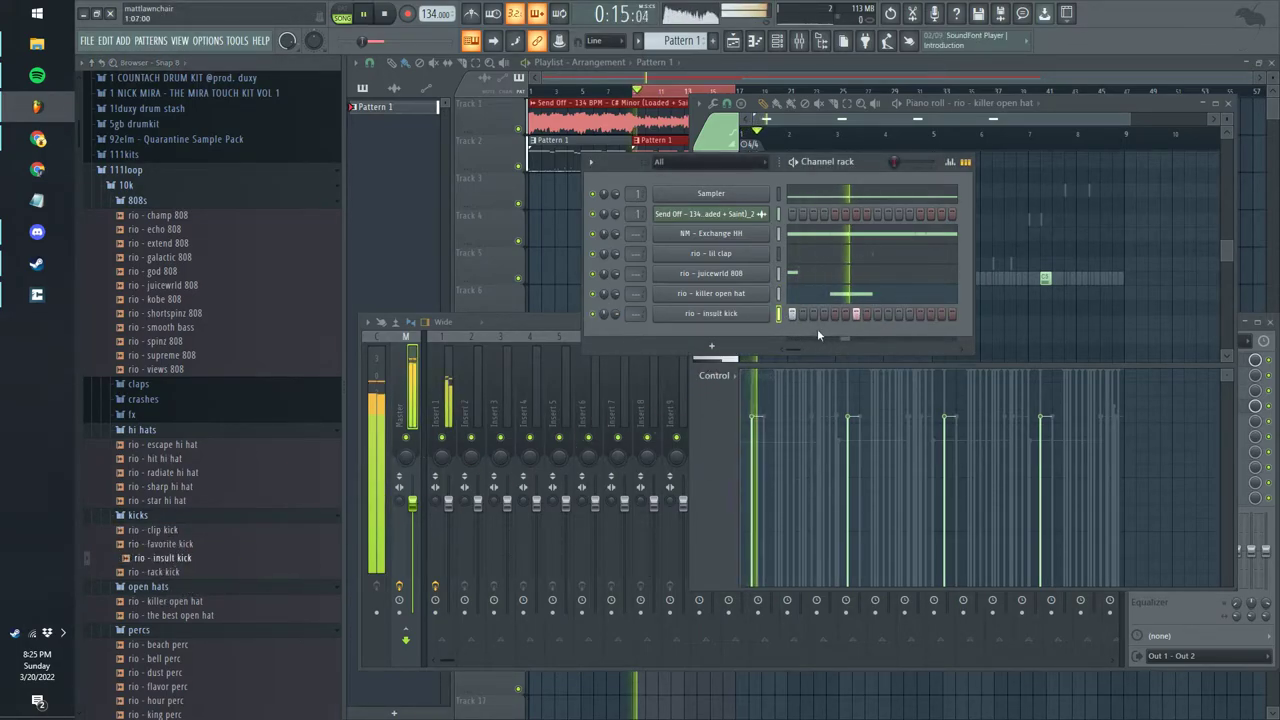
- Repeat the two insult kick notes every two bars to fill eight bars in the piano roll, and stop playback
{"action": "right_click", "coordinate": [765, 311]}
{"action": "left_click", "coordinate": [798, 314]}
{"action": "key", "text": "ctrl+a"}
{"action": "left_click_drag", "start_coordinate": [834, 200], "coordinate": [810, 153]}
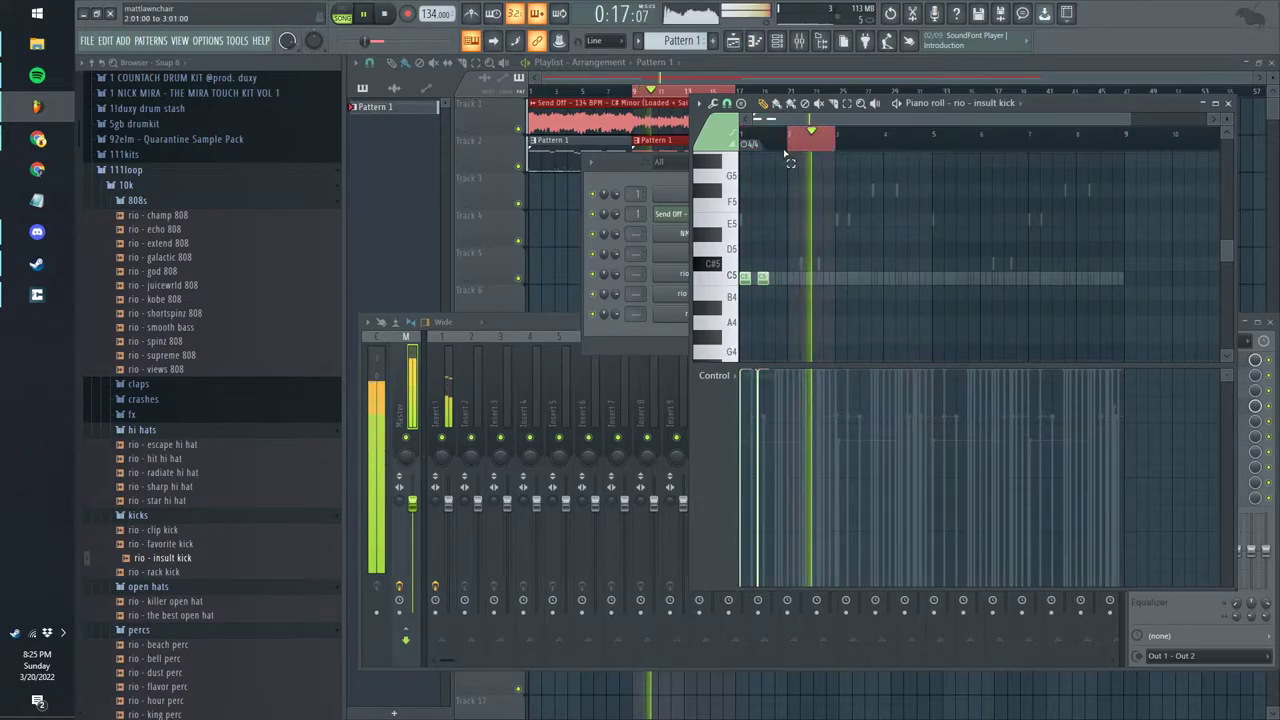
{"action": "key", "text": "ctrl+b"}
{"action": "key", "text": "ctrl+b"}
{"action": "key", "text": "ctrl+b"}
{"action": "key", "text": "space"}
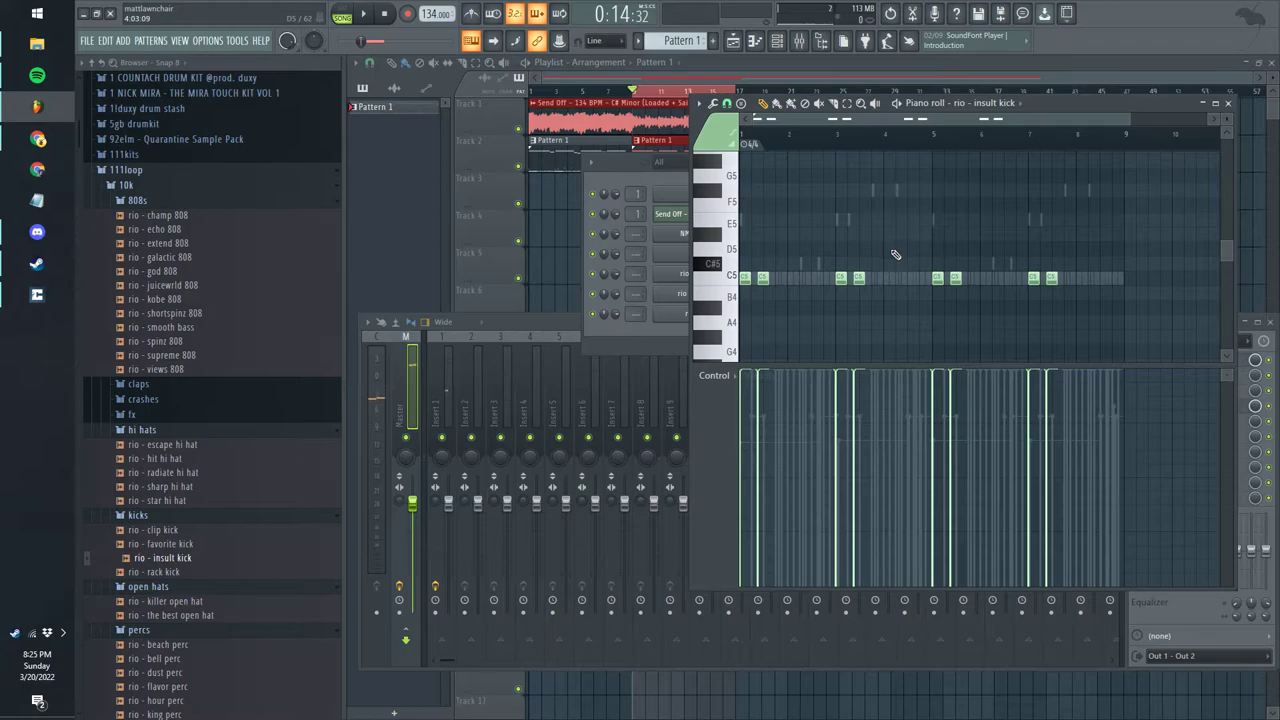
- Add rio - dust perc from the 10k kit's percs as a new channel
{"action": "left_click", "coordinate": [182, 431]}
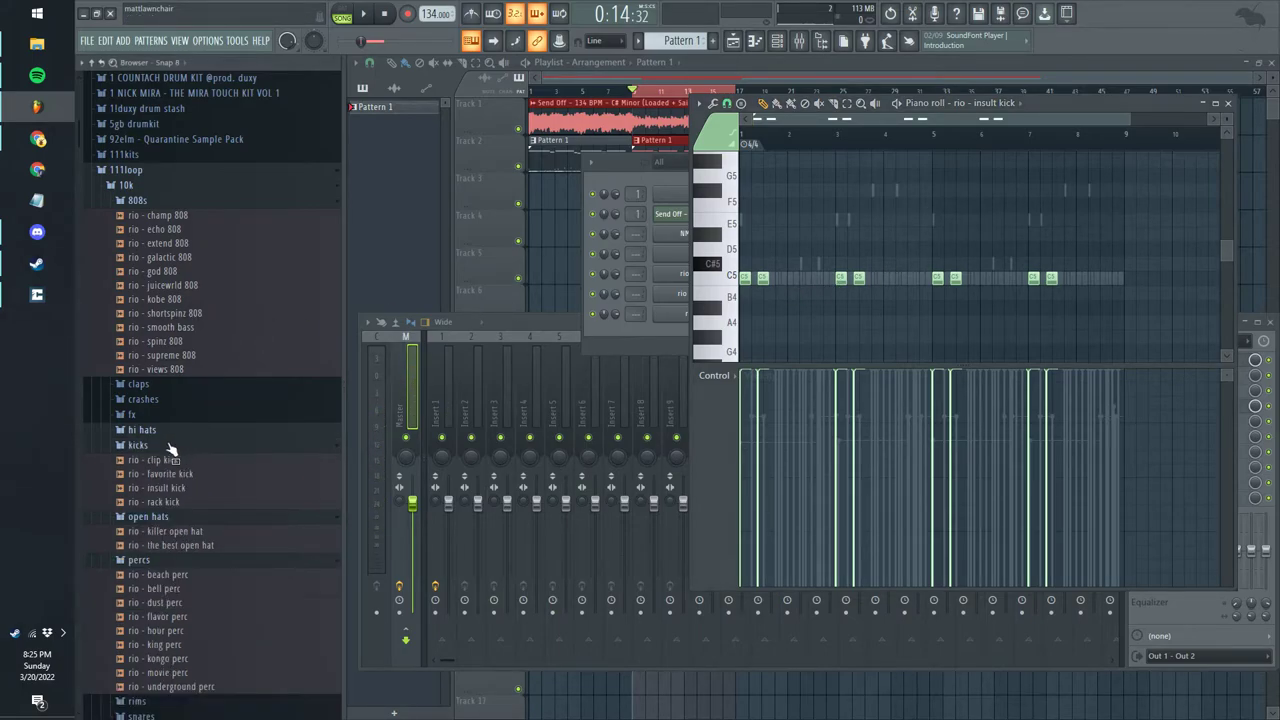
{"action": "left_click", "coordinate": [160, 446]}
{"action": "left_click", "coordinate": [160, 461]}
{"action": "left_click", "coordinate": [162, 504]}
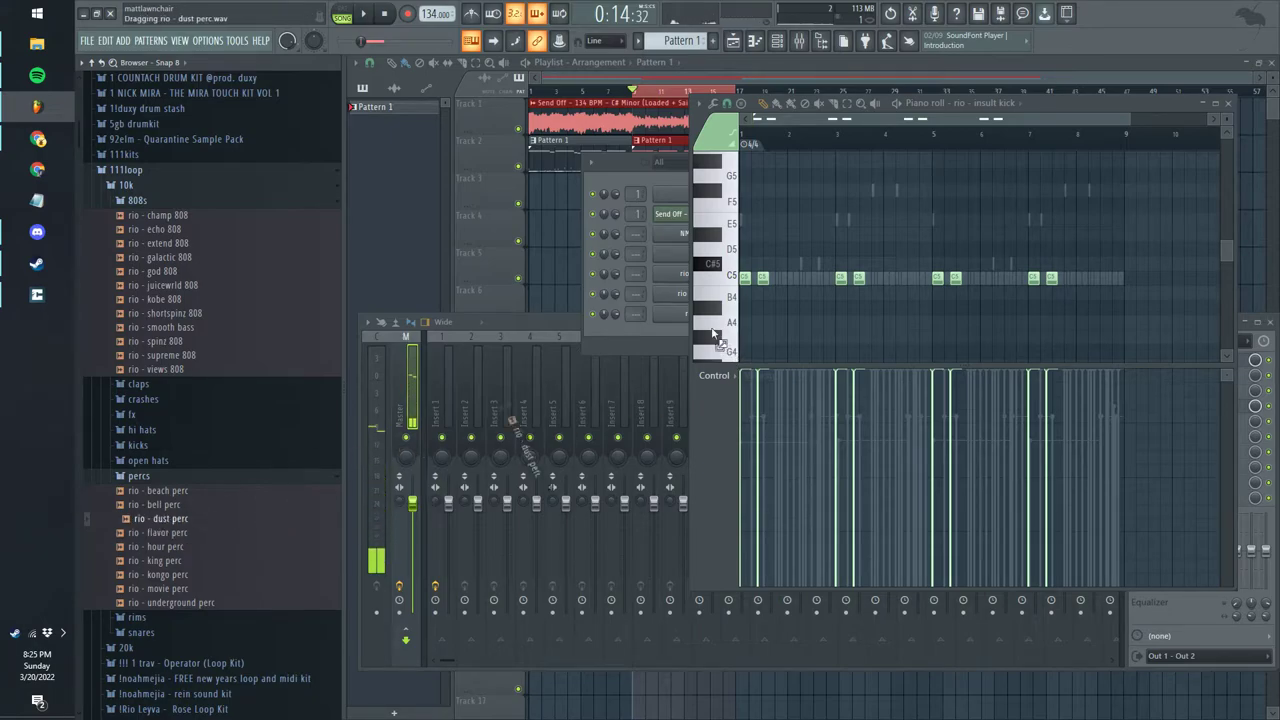
{"action": "left_click_drag", "start_coordinate": [720, 340], "coordinate": [722, 342]}
- During playback, place a dust perc note on C5 late in bar 1 and duplicate it two bars onward in the piano roll
{"action": "key", "text": "space"}
{"action": "left_click", "coordinate": [788, 280]}
{"action": "scroll", "coordinate": [818, 288], "scroll_direction": "down", "scroll_amount": 2}
{"action": "left_click_drag", "start_coordinate": [825, 146], "coordinate": [506, 194]}
{"action": "key", "text": "ctrl+b"}
{"action": "key", "text": "ctrl+d"}
{"action": "scroll", "coordinate": [855, 243], "scroll_direction": "up", "scroll_amount": 2}
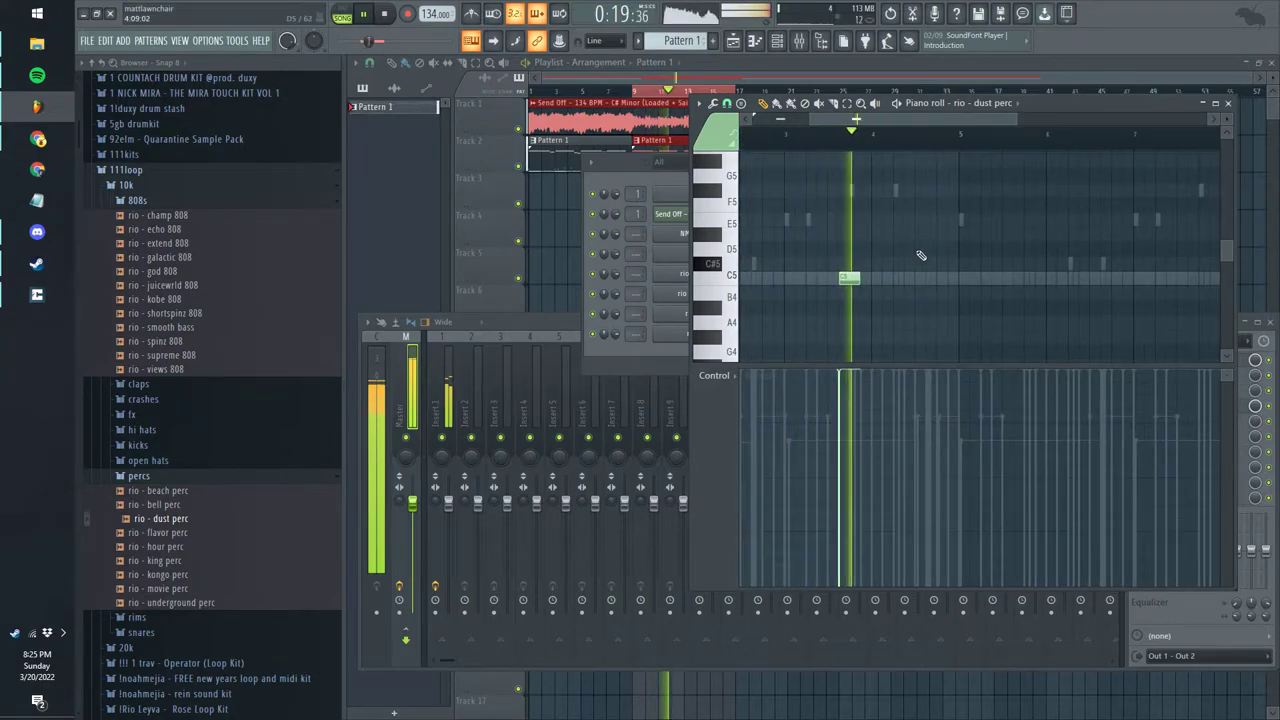
- Duplicate the first four bars of perc notes to fill eight bars, and swap the channel's sample for rio - king perc
{"action": "scroll", "coordinate": [921, 240], "scroll_direction": "down", "scroll_amount": 2}
{"action": "left_click_drag", "start_coordinate": [926, 146], "coordinate": [526, 274]}
{"action": "key", "text": "ctrl+b"}
{"action": "key", "text": "ctrl+d"}
{"action": "left_click", "coordinate": [198, 562]}
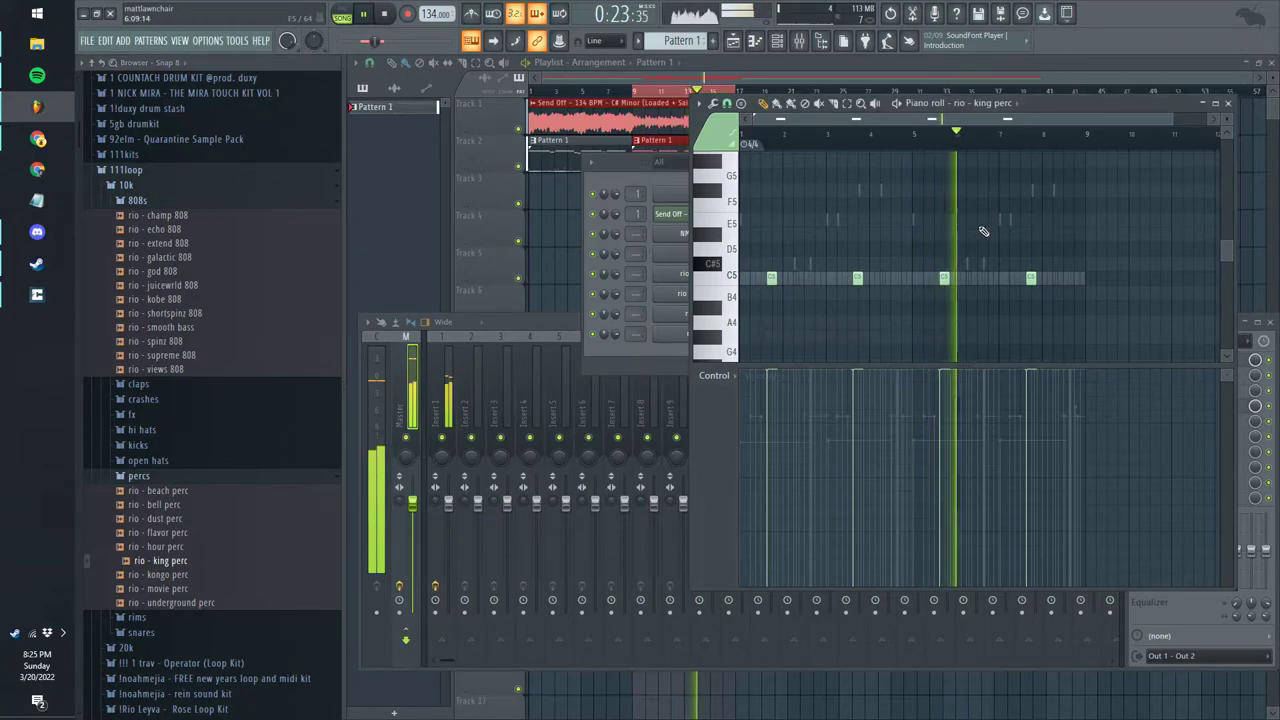
- Add rio - clip kick from the 10k kit as a new channel and place short C5 hits around the start of bar 2
{"action": "key", "text": "F6"}
{"action": "left_click", "coordinate": [153, 447]}
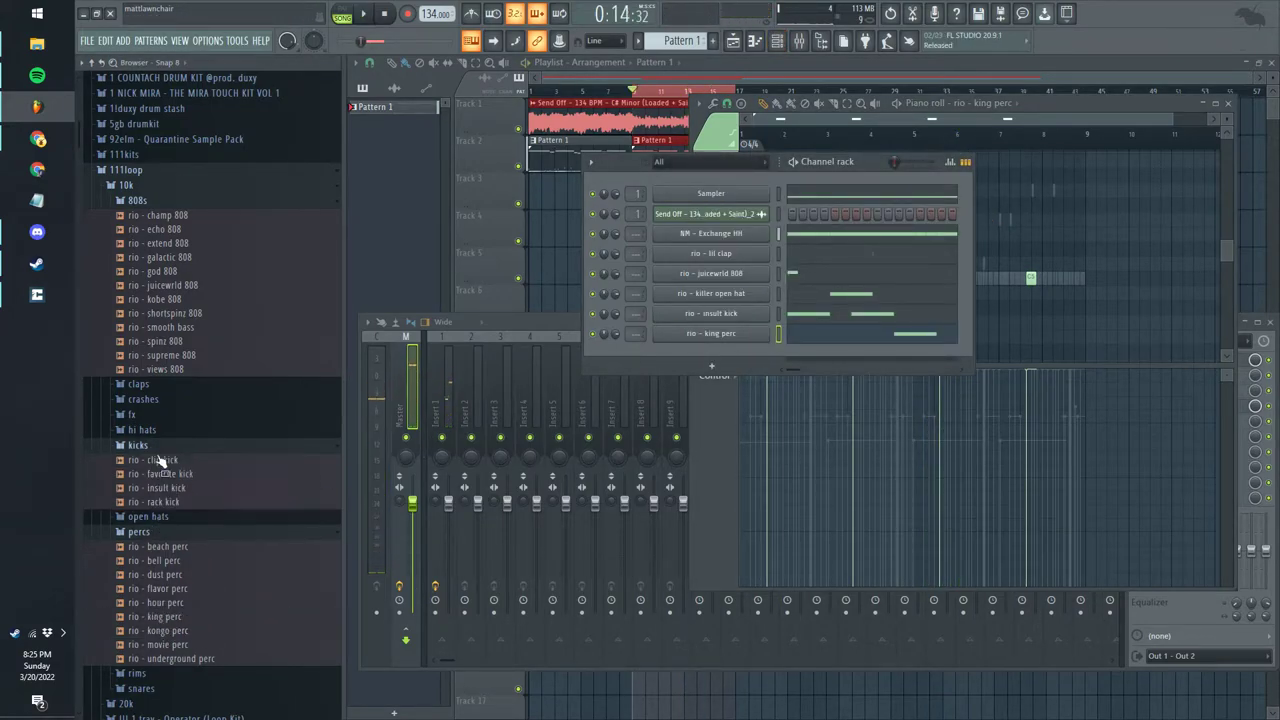
{"action": "left_click_drag", "start_coordinate": [730, 355], "coordinate": [740, 358]}
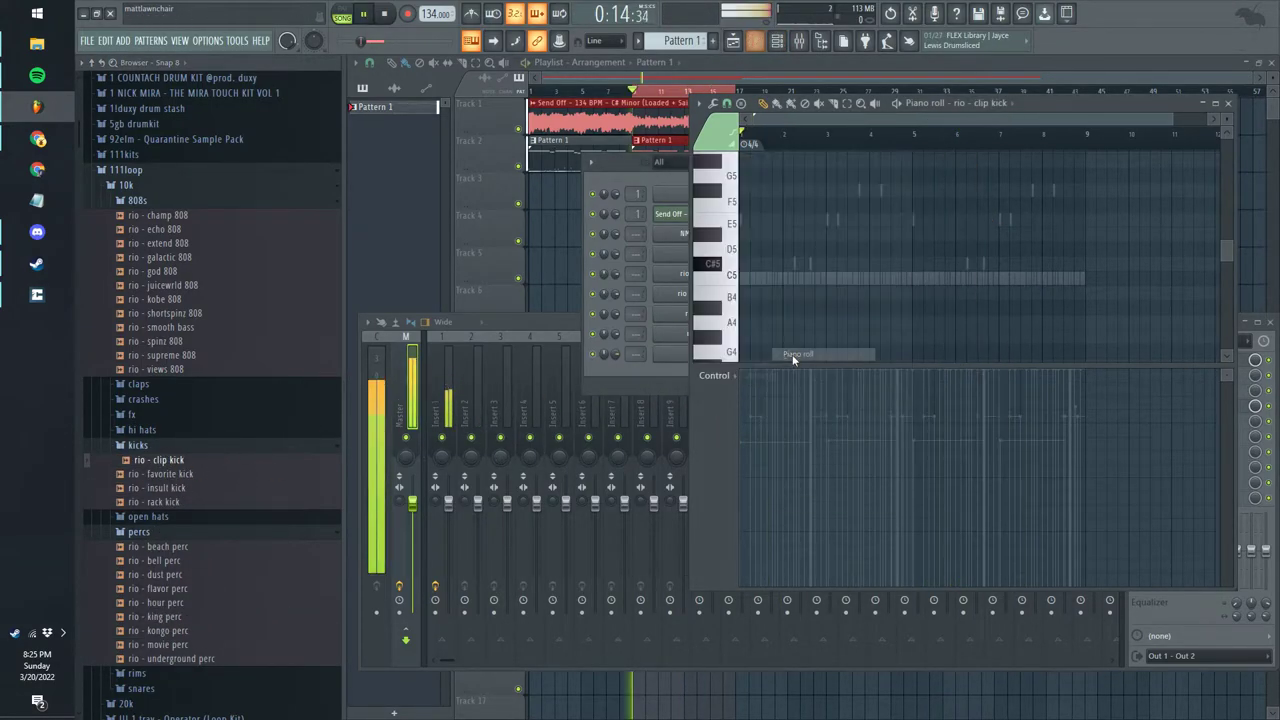
{"action": "left_click", "coordinate": [789, 279]}
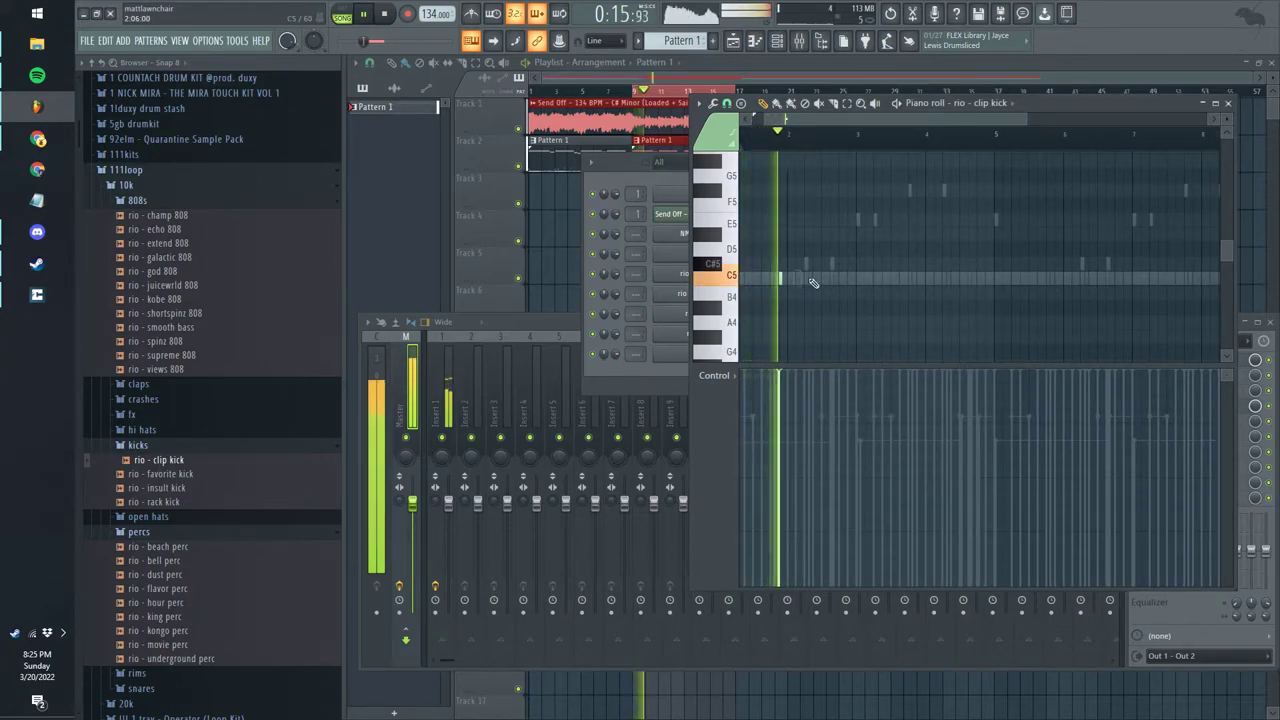
- Repeat the clip kick hits every two bars to fill the eight-bar pattern
{"action": "scroll", "coordinate": [820, 278], "scroll_direction": "down", "scroll_amount": 3}
{"action": "left_click_drag", "start_coordinate": [829, 142], "coordinate": [690, 187]}
{"action": "key", "text": "ctrl+b"}
{"action": "key", "text": "ctrl+b"}
{"action": "key", "text": "ctrl+b"}
{"action": "key", "text": "ctrl+d"}
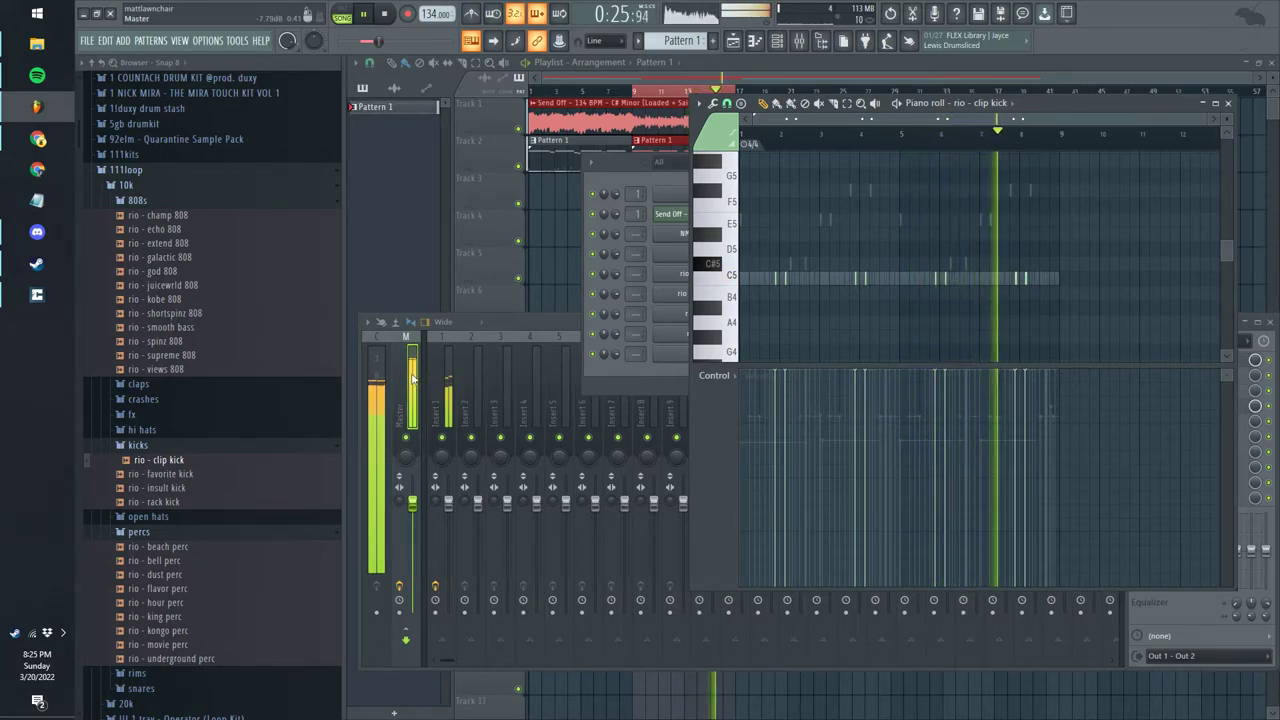
- Delete the pair of clip kick hits around the start of bar 4 in the piano roll
{"action": "left_click", "coordinate": [690, 376]}
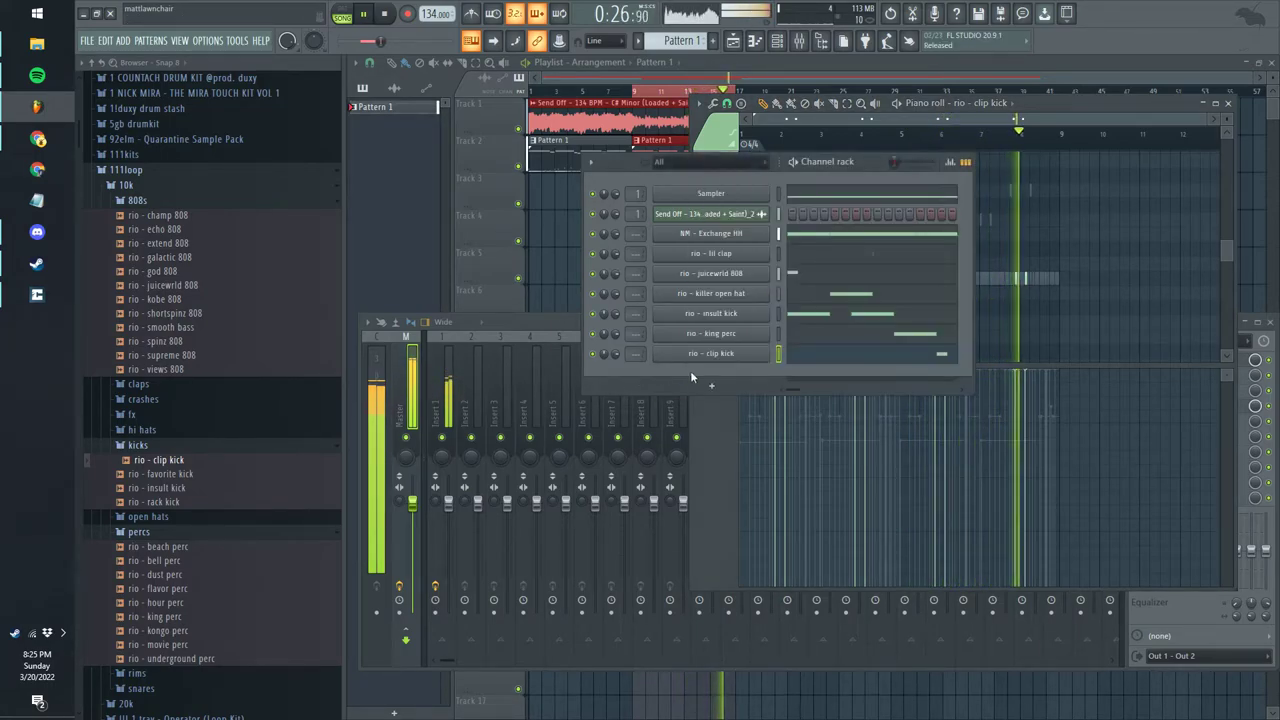
{"action": "left_click", "coordinate": [849, 359]}
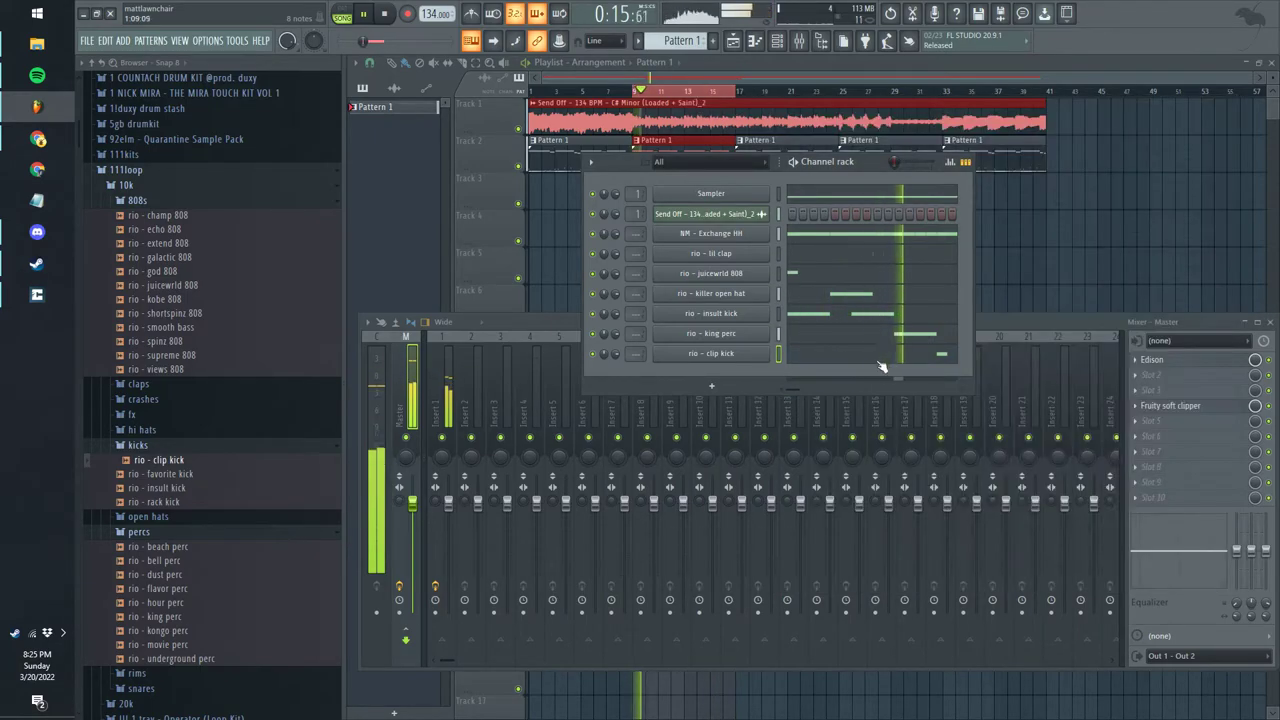
{"action": "left_click", "coordinate": [860, 358]}
{"action": "scroll", "coordinate": [850, 251], "scroll_direction": "up", "scroll_amount": 2, "text": "ctrl"}
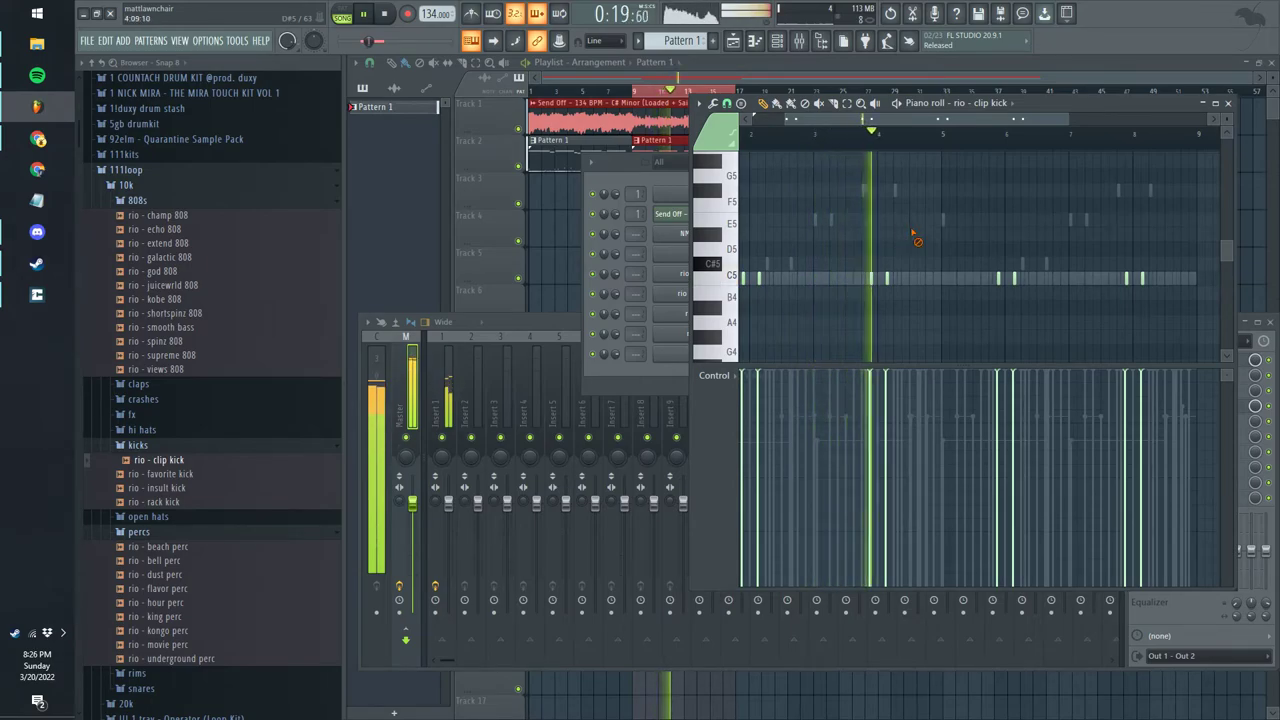
{"action": "right_click", "coordinate": [887, 280]}
{"action": "right_click", "coordinate": [874, 283]}
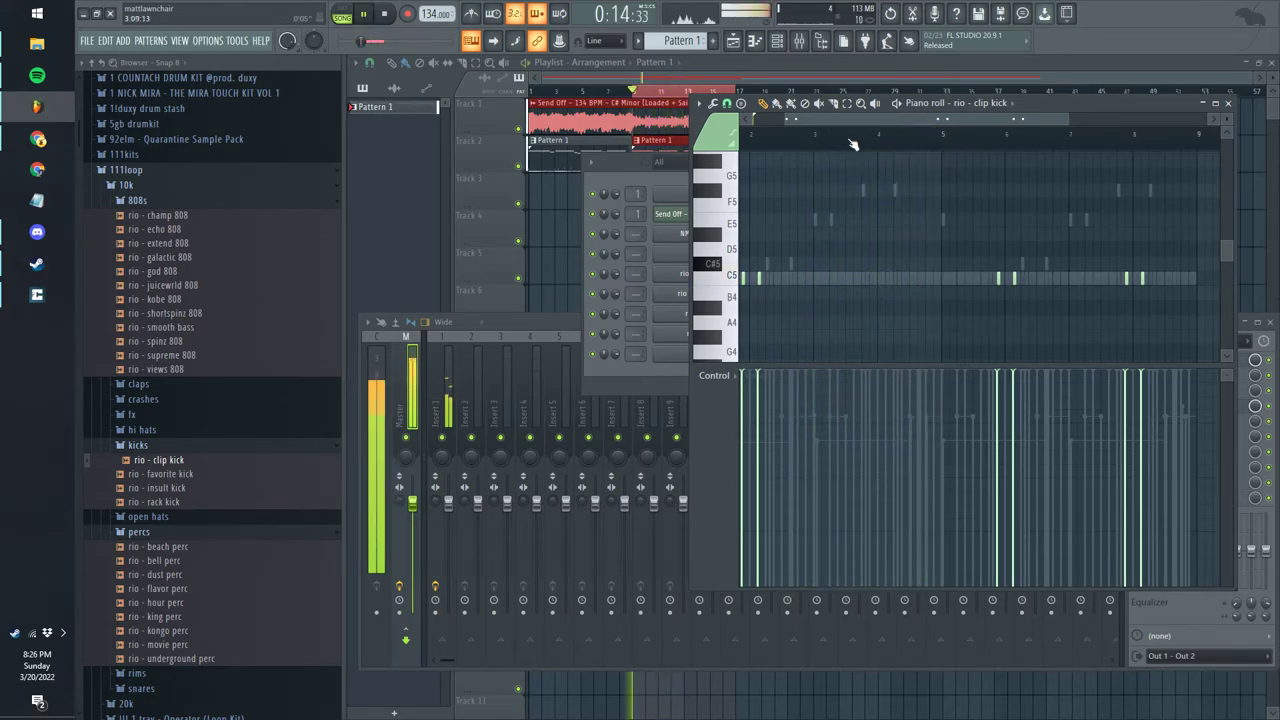
- Place a single clip kick hit just before bar 4 and remove the second hit at the start of bar 8
{"action": "scroll", "coordinate": [882, 289], "scroll_direction": "up", "scroll_amount": 2, "text": "ctrl"}
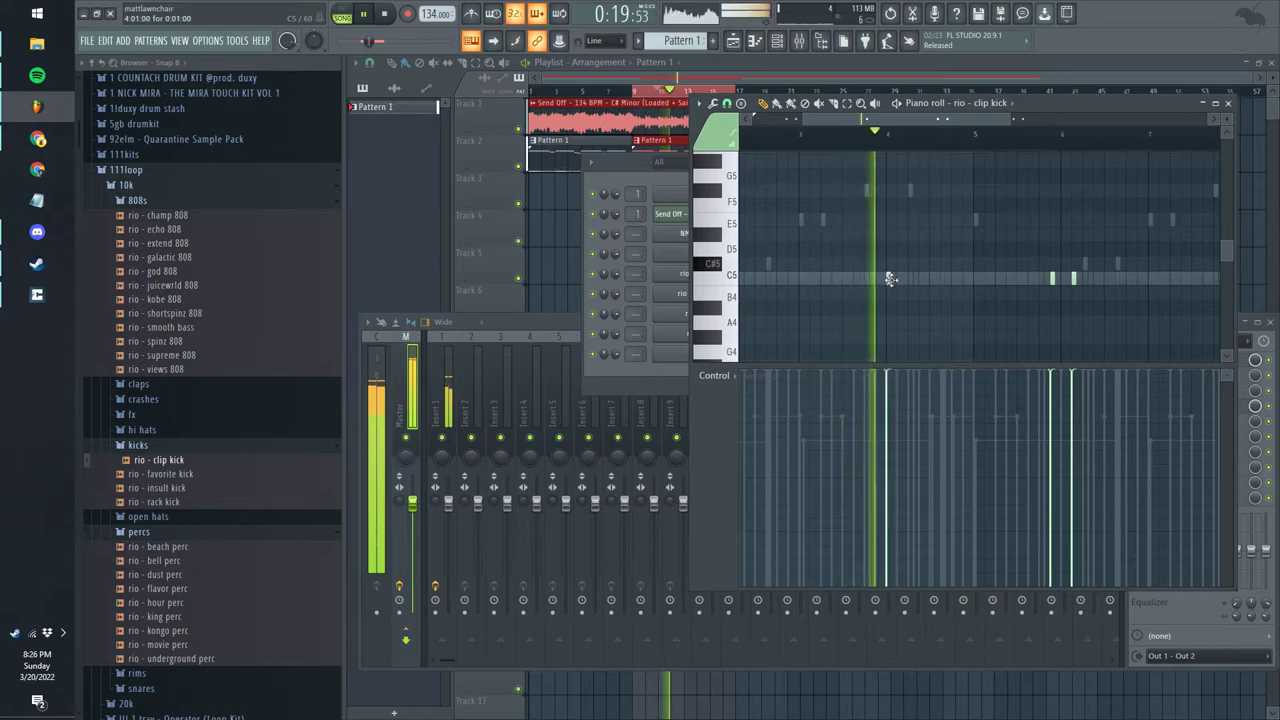
{"action": "left_click", "coordinate": [876, 279]}
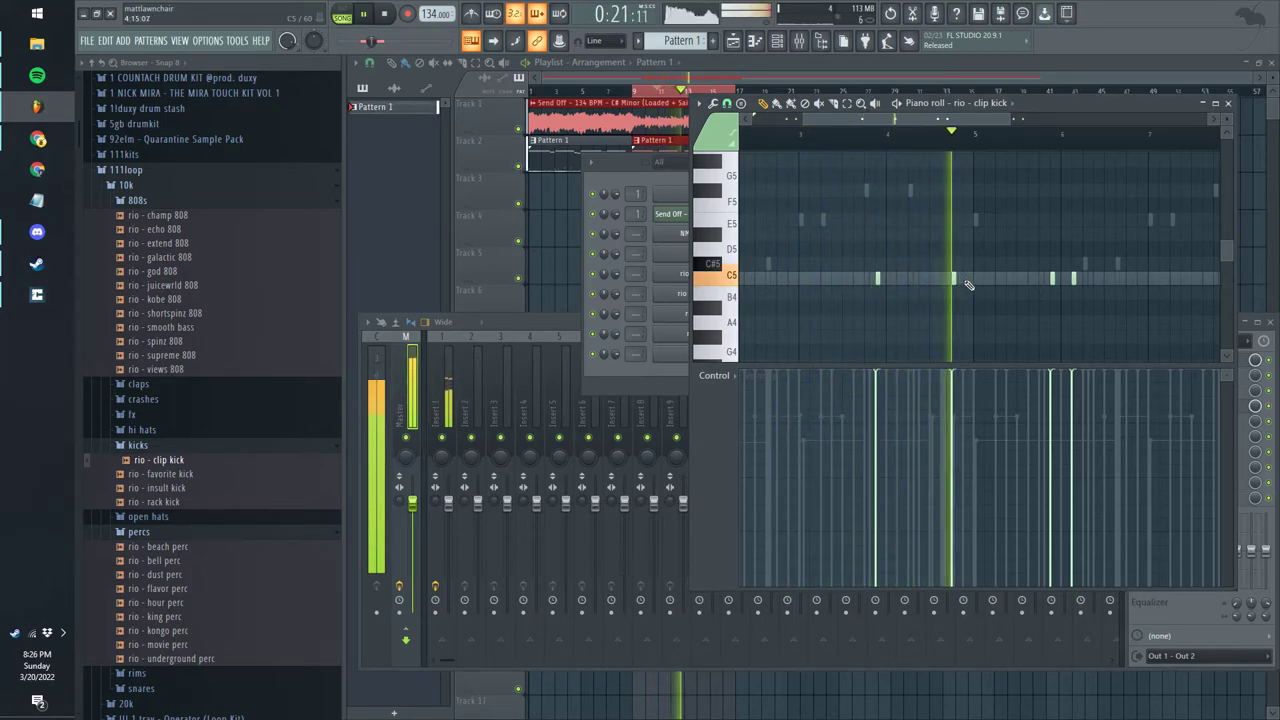
{"action": "scroll", "coordinate": [1014, 289], "scroll_direction": "down", "scroll_amount": 2, "text": "ctrl"}
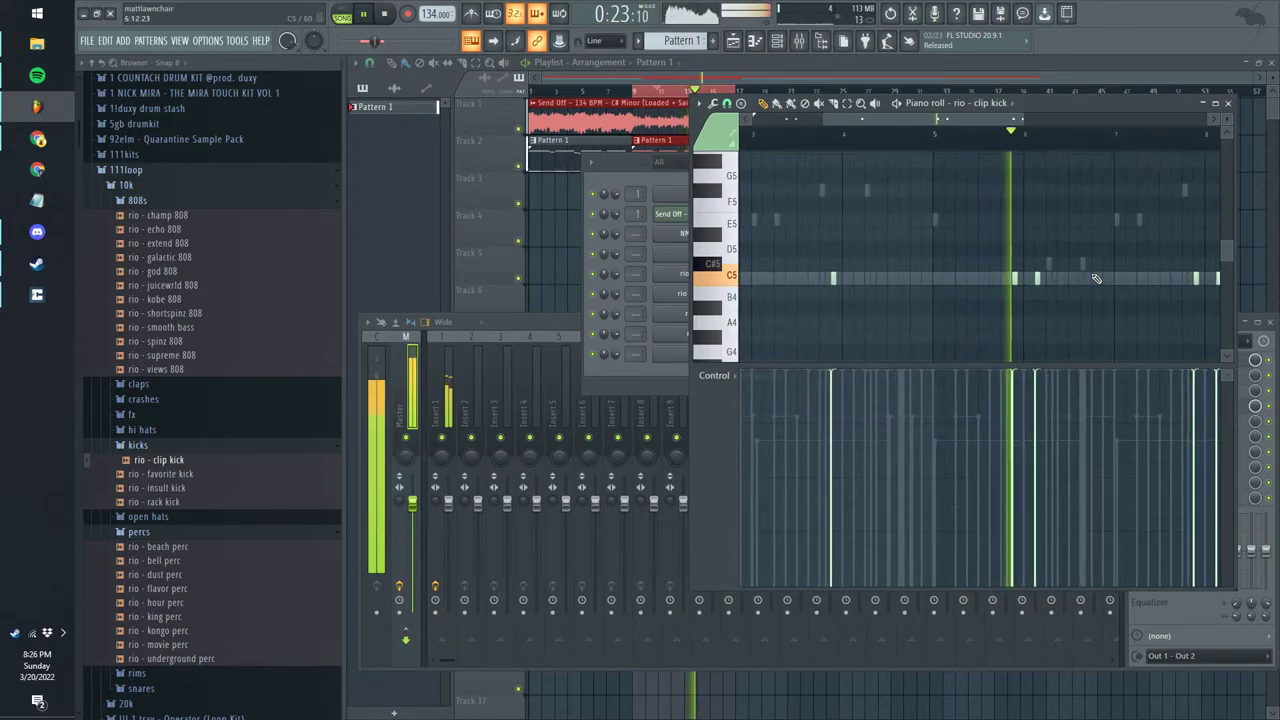
{"action": "scroll", "coordinate": [1060, 292], "scroll_direction": "up", "scroll_amount": 2, "text": "ctrl"}
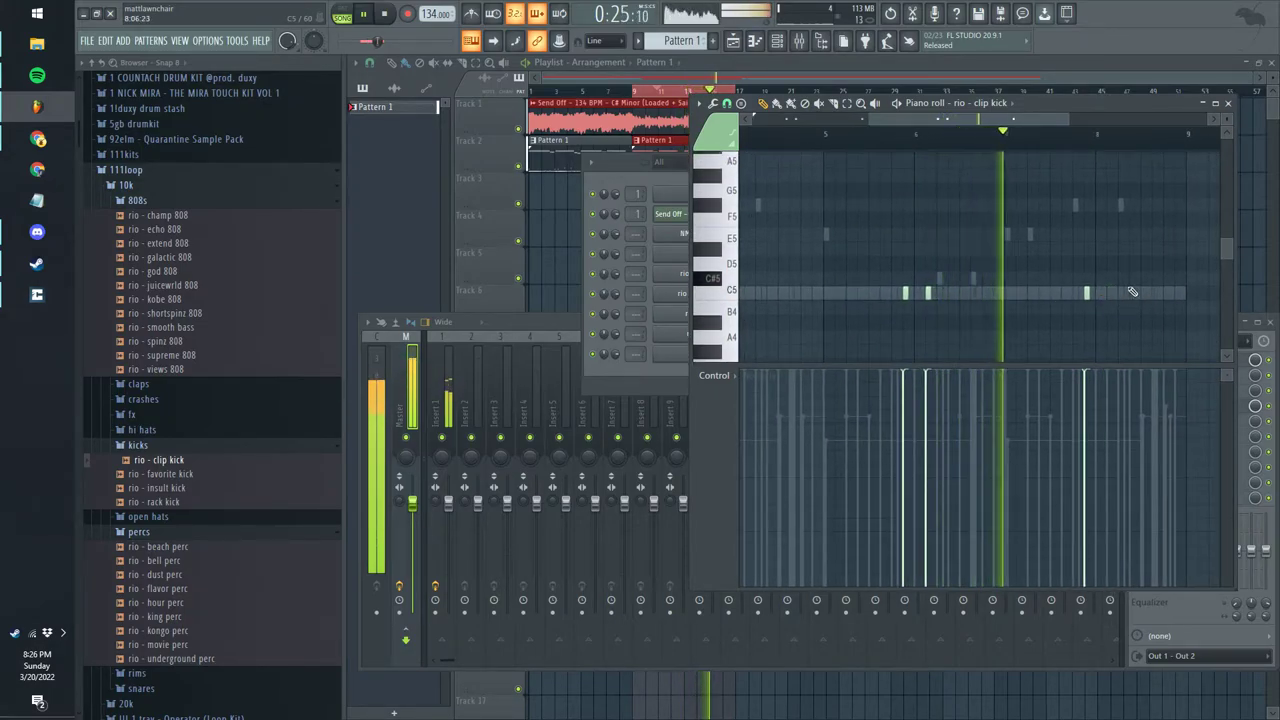
{"action": "left_click_drag", "start_coordinate": [1136, 291], "coordinate": [1066, 297]}
{"action": "right_click", "coordinate": [1054, 288]}
- Add a second king perc hit on C5 just before bar 4 in its piano roll
{"action": "key", "text": "F6"}
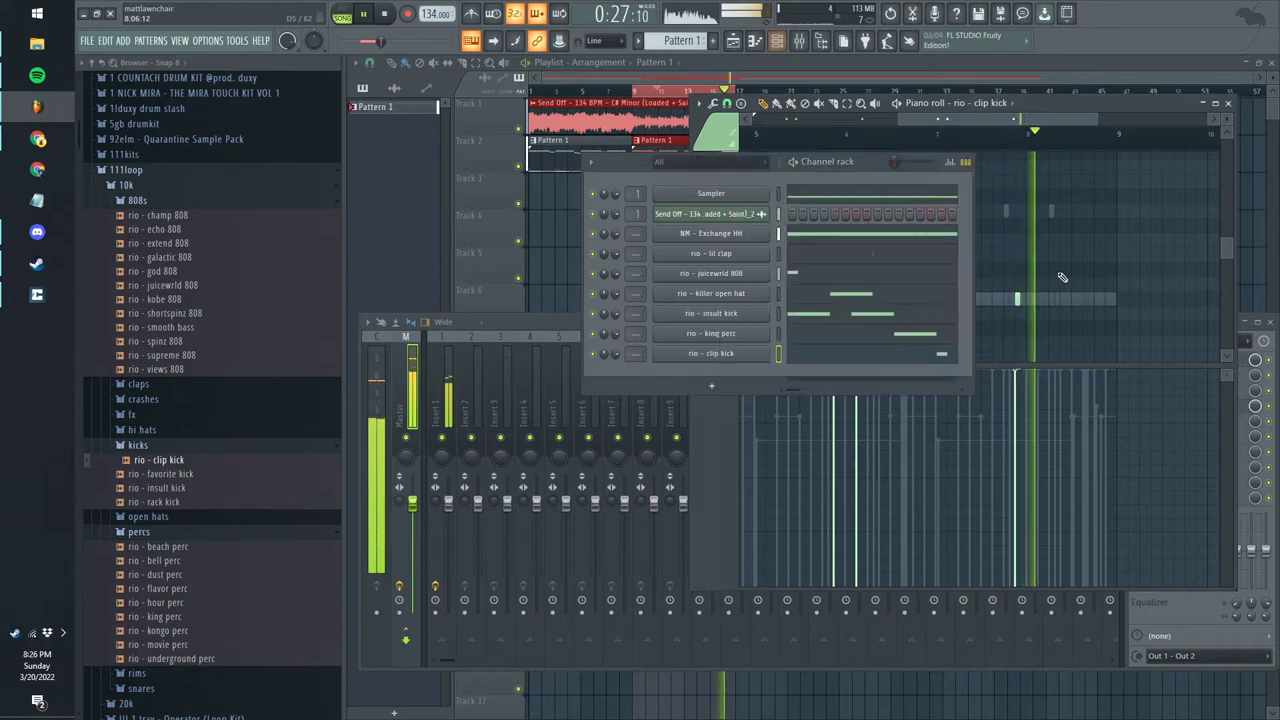
{"action": "left_click", "coordinate": [821, 338]}
{"action": "right_click", "coordinate": [838, 254], "text": "ctrl"}
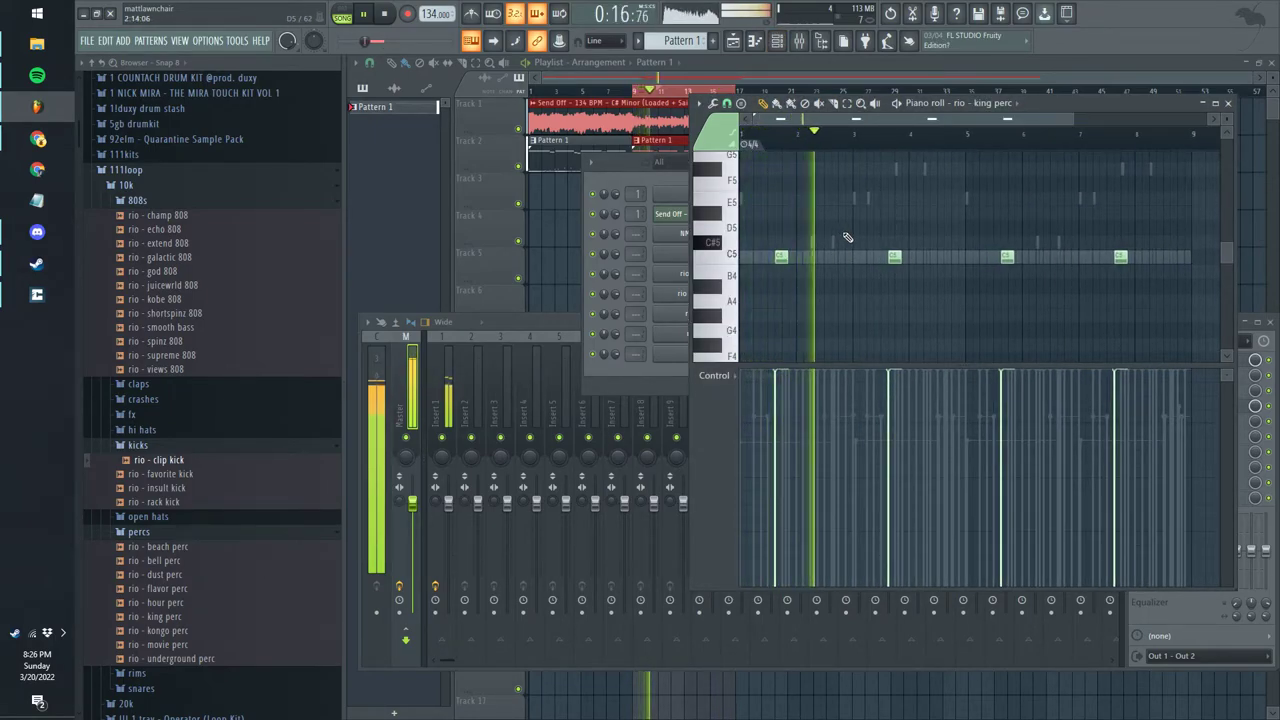
{"action": "scroll", "coordinate": [930, 259], "scroll_direction": "up", "scroll_amount": 2, "text": "ctrl"}
{"action": "left_click", "coordinate": [930, 259]}
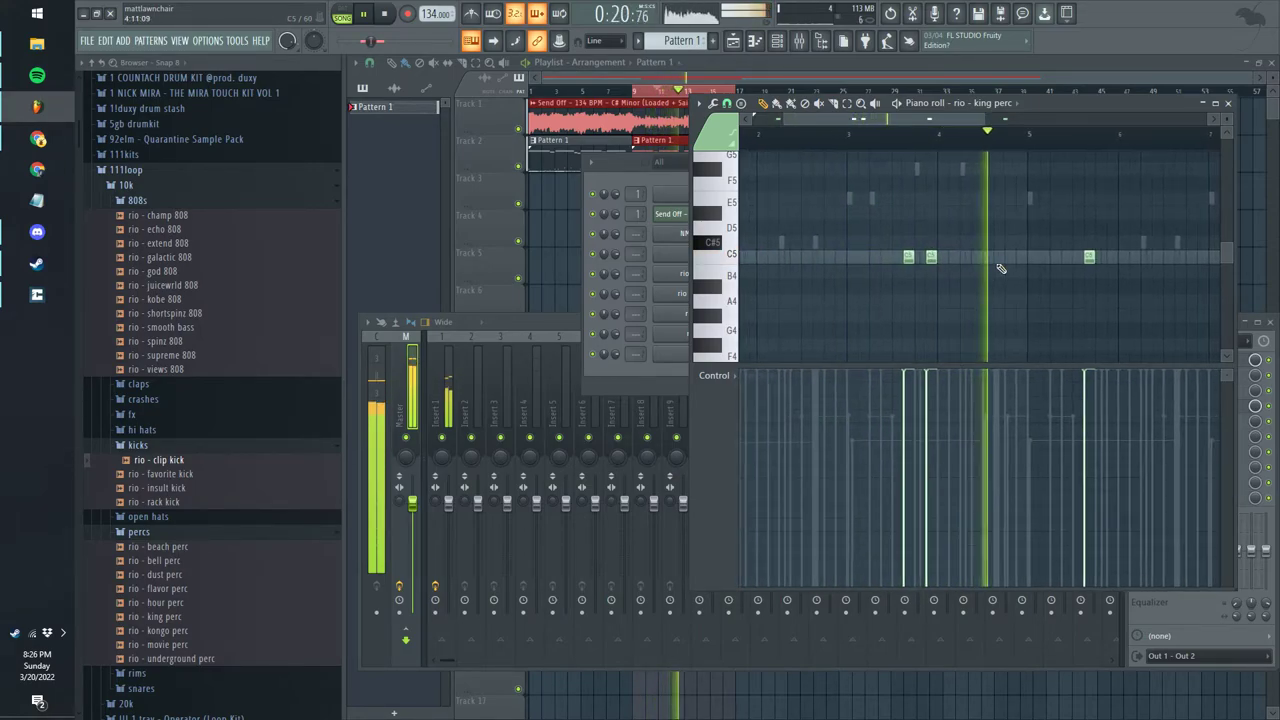
- Place a run of three short G#4 king perc notes at the end of bar 4
{"action": "left_click", "coordinate": [1017, 316]}
{"action": "scroll", "coordinate": [1025, 322], "scroll_direction": "up", "scroll_amount": 1, "text": "ctrl"}
{"action": "left_click", "coordinate": [1013, 317]}
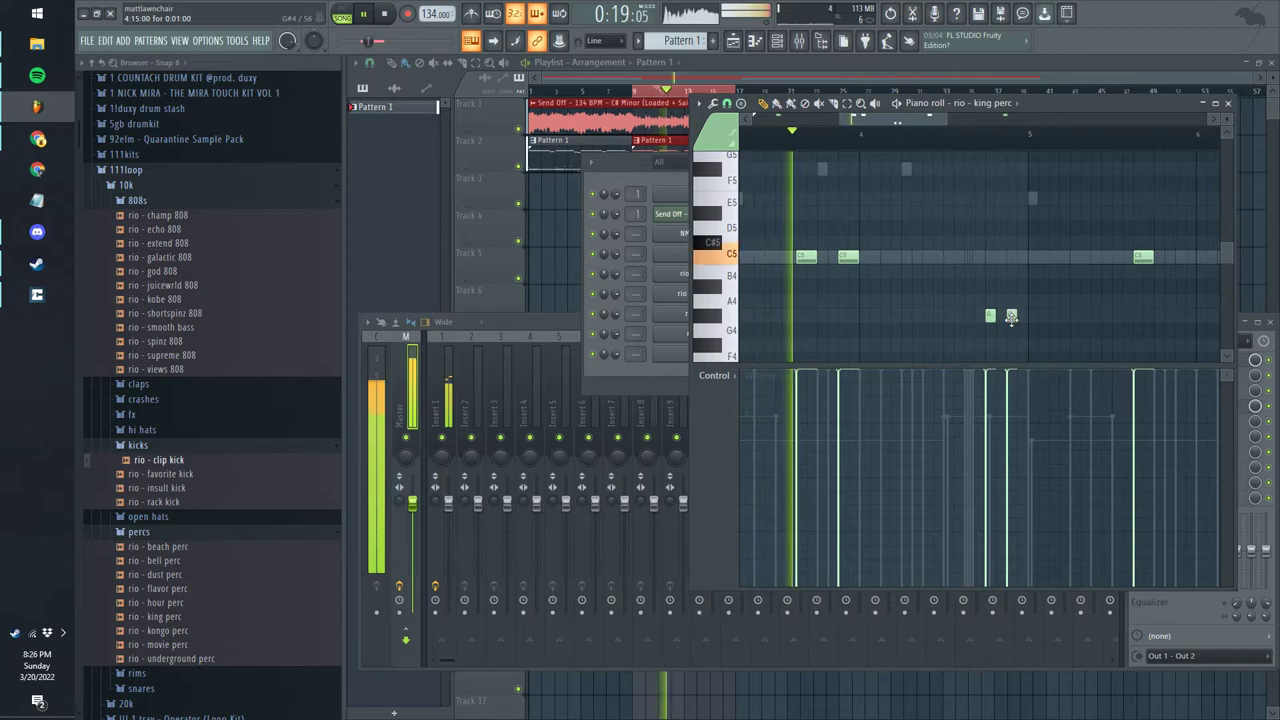
{"action": "left_click", "coordinate": [1002, 317]}
{"action": "right_click", "coordinate": [1013, 318]}
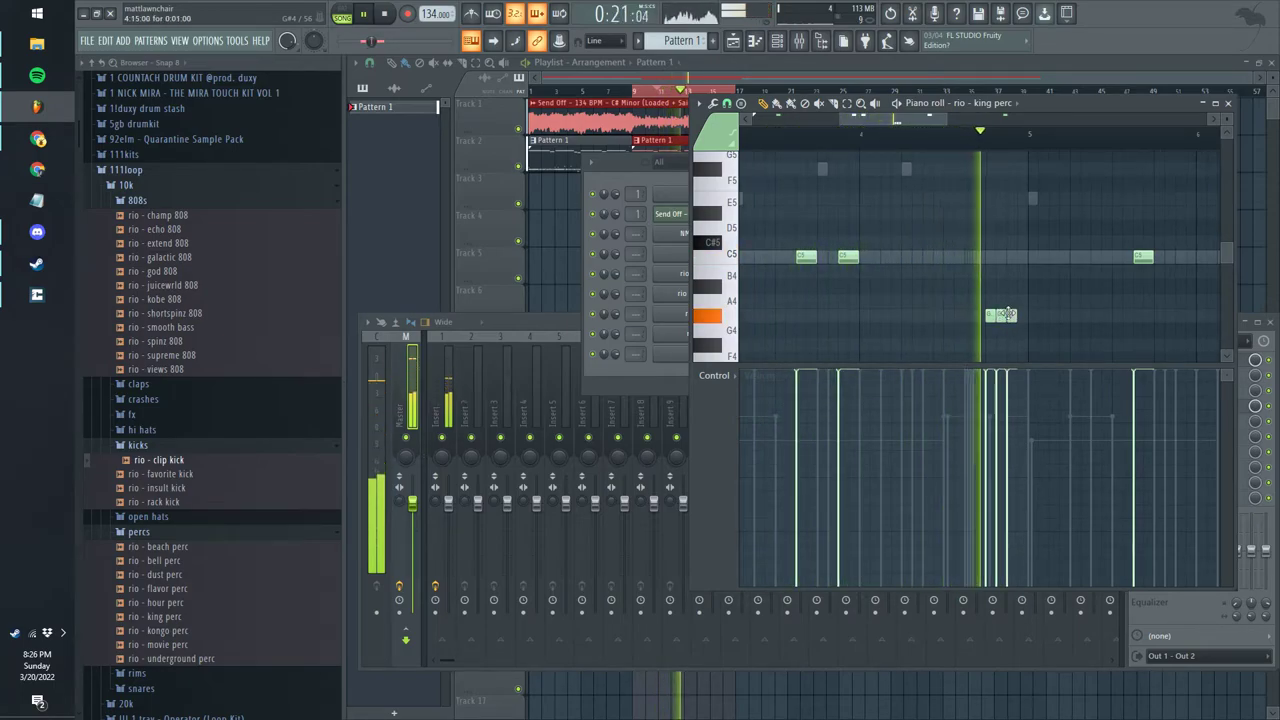
- Duplicate the first four bars of king perc notes onto bars 5 to 8
{"action": "scroll", "coordinate": [1014, 320], "scroll_direction": "down", "scroll_amount": 3, "text": "ctrl"}
{"action": "left_click_drag", "start_coordinate": [916, 142], "coordinate": [742, 140]}
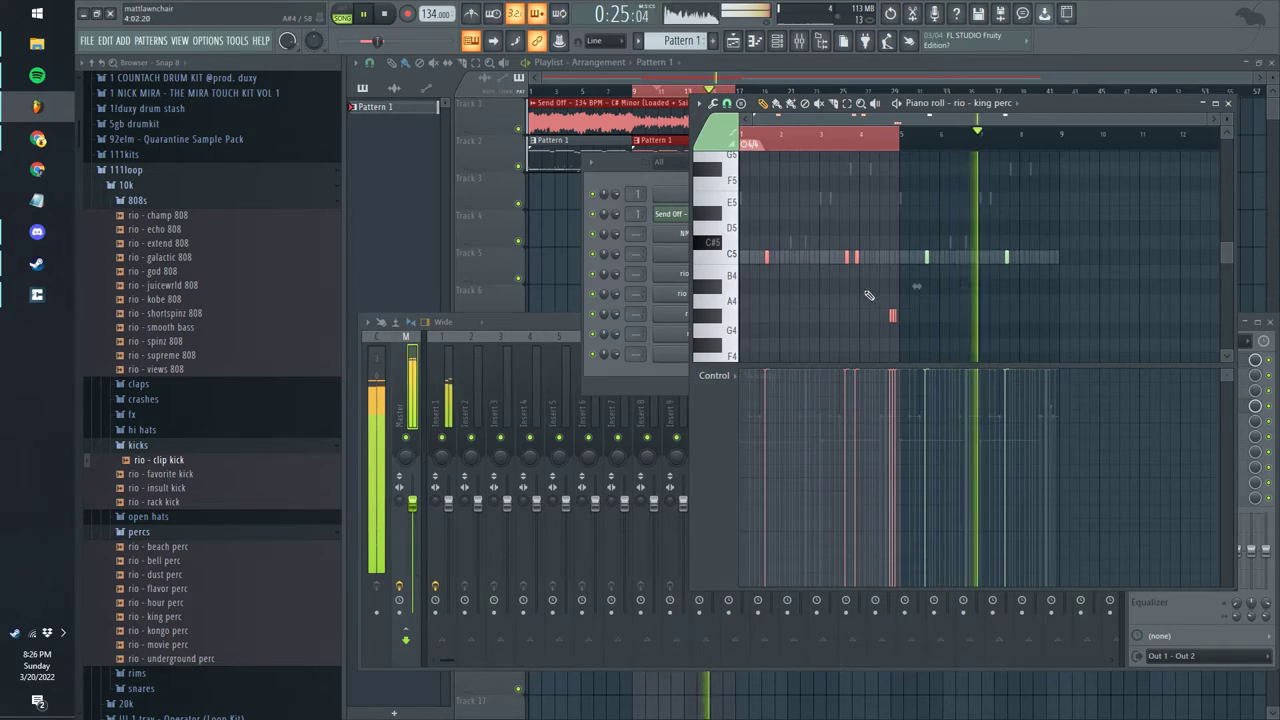
{"action": "key", "text": "ctrl+b"}
{"action": "key", "text": "ctrl+d"}
- Select both G#4 king perc rolls and lower their velocity
{"action": "left_click", "coordinate": [1014, 286]}
{"action": "left_click_drag", "start_coordinate": [783, 323], "coordinate": [1077, 316]}
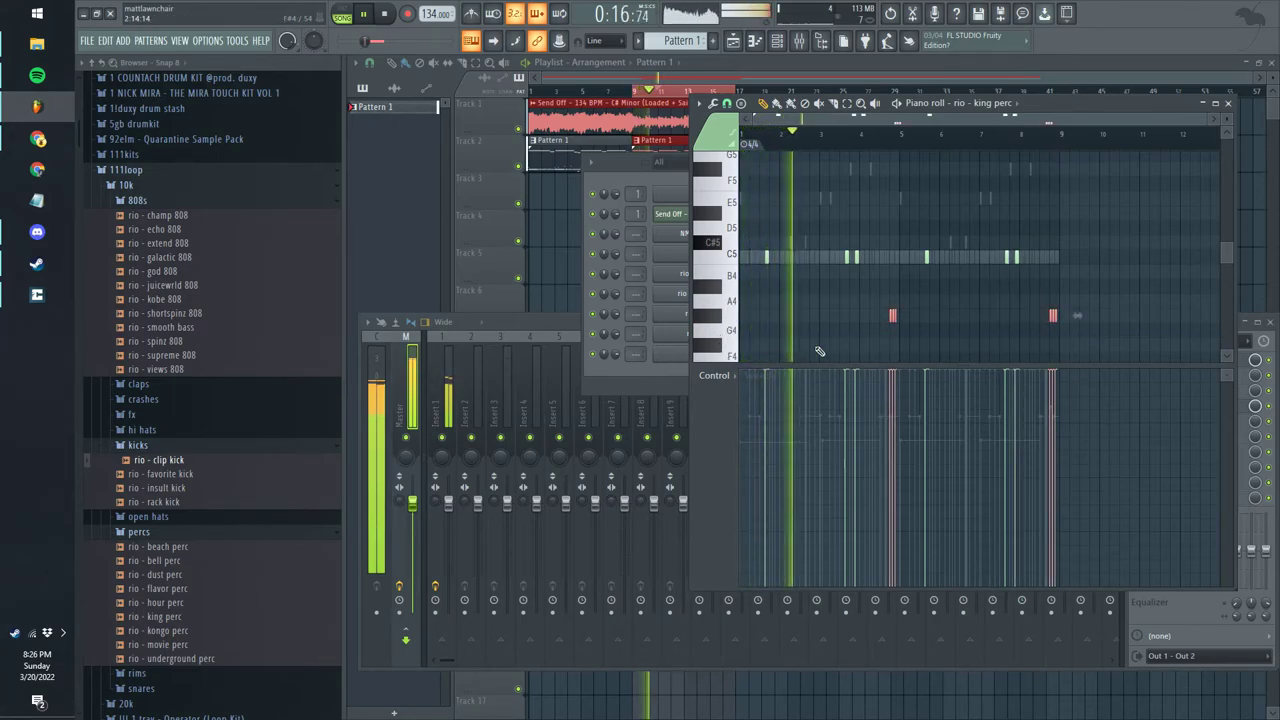
{"action": "key", "text": "ctrl+d"}
- Save the project as send off in the beats folder
{"action": "key", "text": "ctrl+s"}
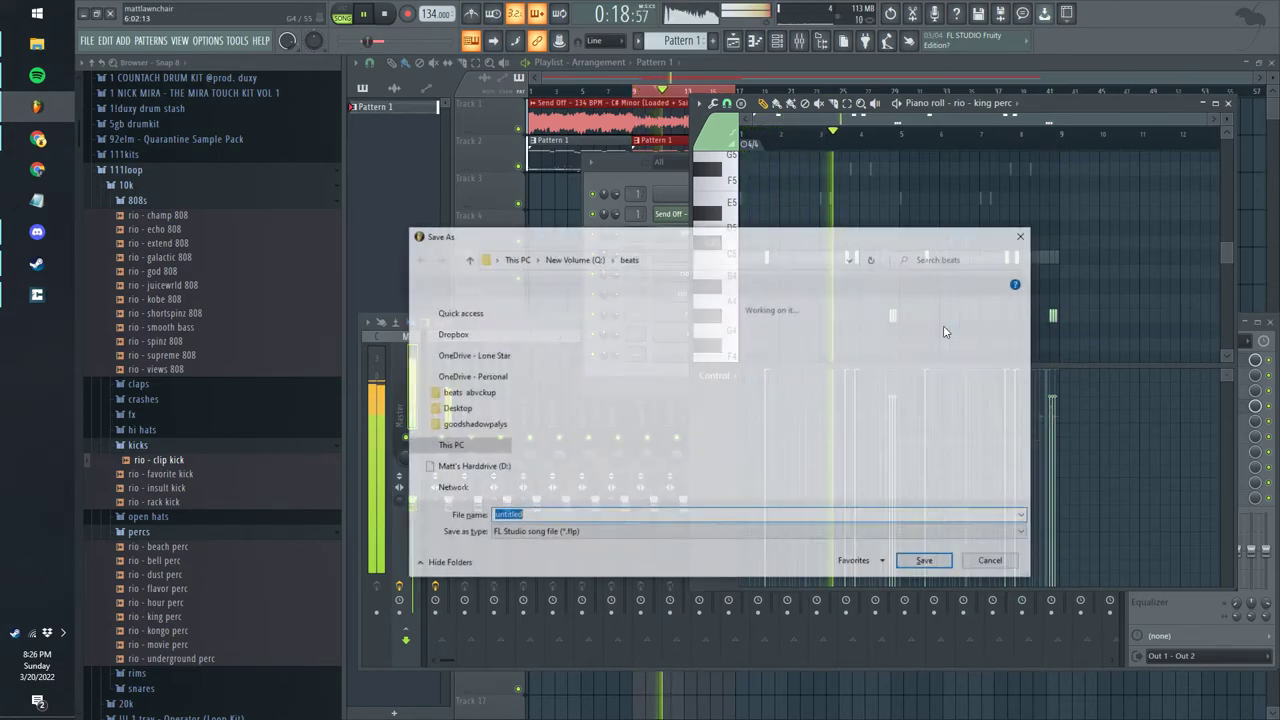
{"action": "key", "text": "Return"}
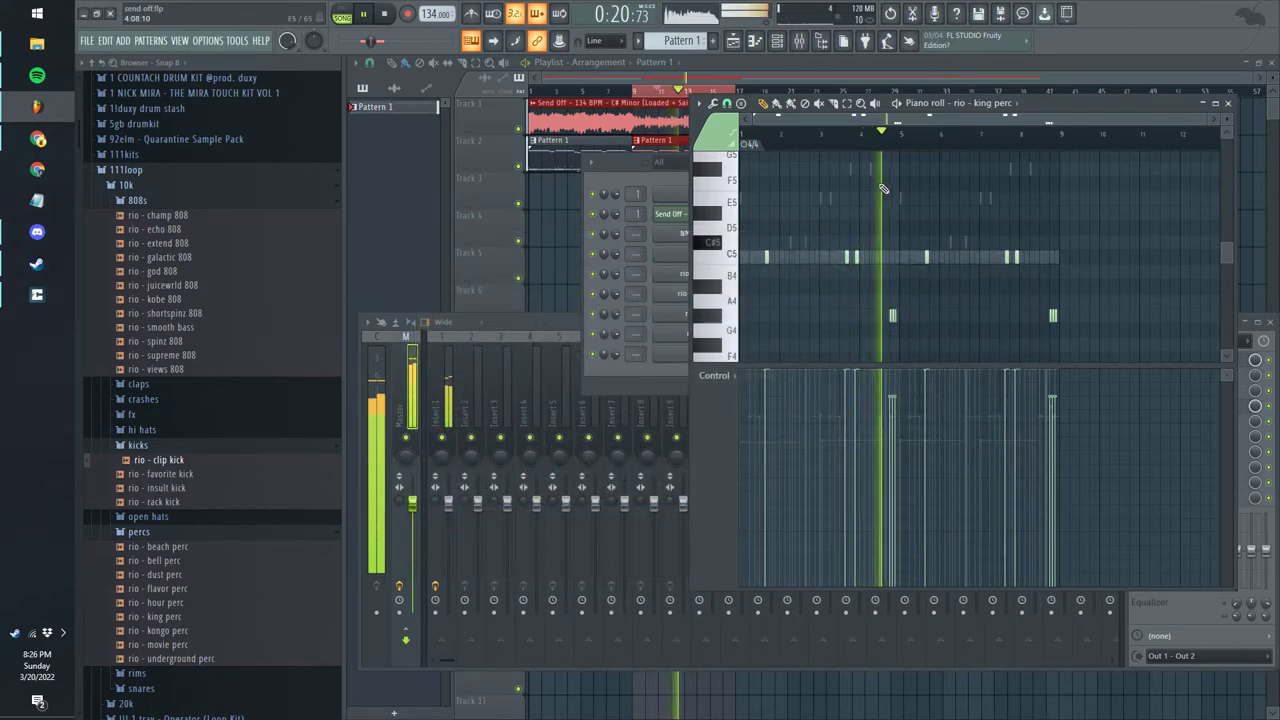
- Audition the 10k kit's crashes and add rio - westcoast crash as a new channel
{"action": "key", "text": "F6"}
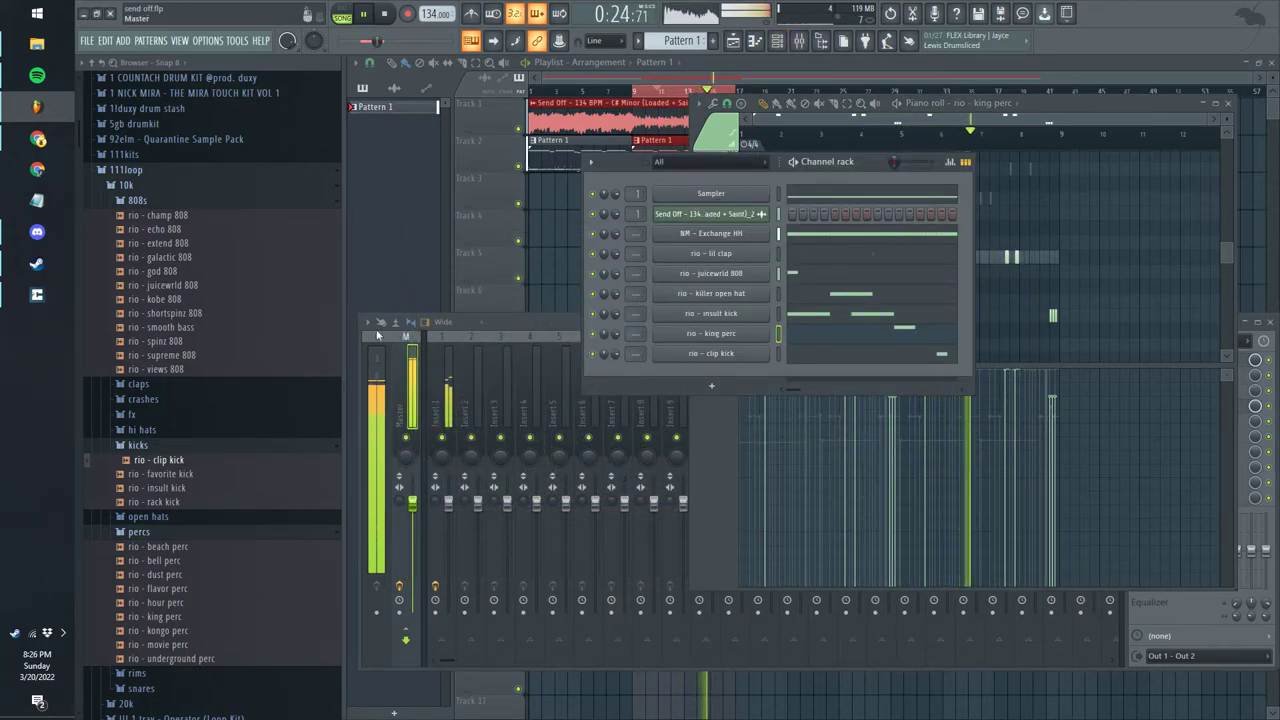
{"action": "left_click", "coordinate": [148, 398]}
{"action": "left_click", "coordinate": [160, 414]}
{"action": "left_click", "coordinate": [172, 429]}
{"action": "left_click_drag", "start_coordinate": [173, 430], "coordinate": [796, 383]}
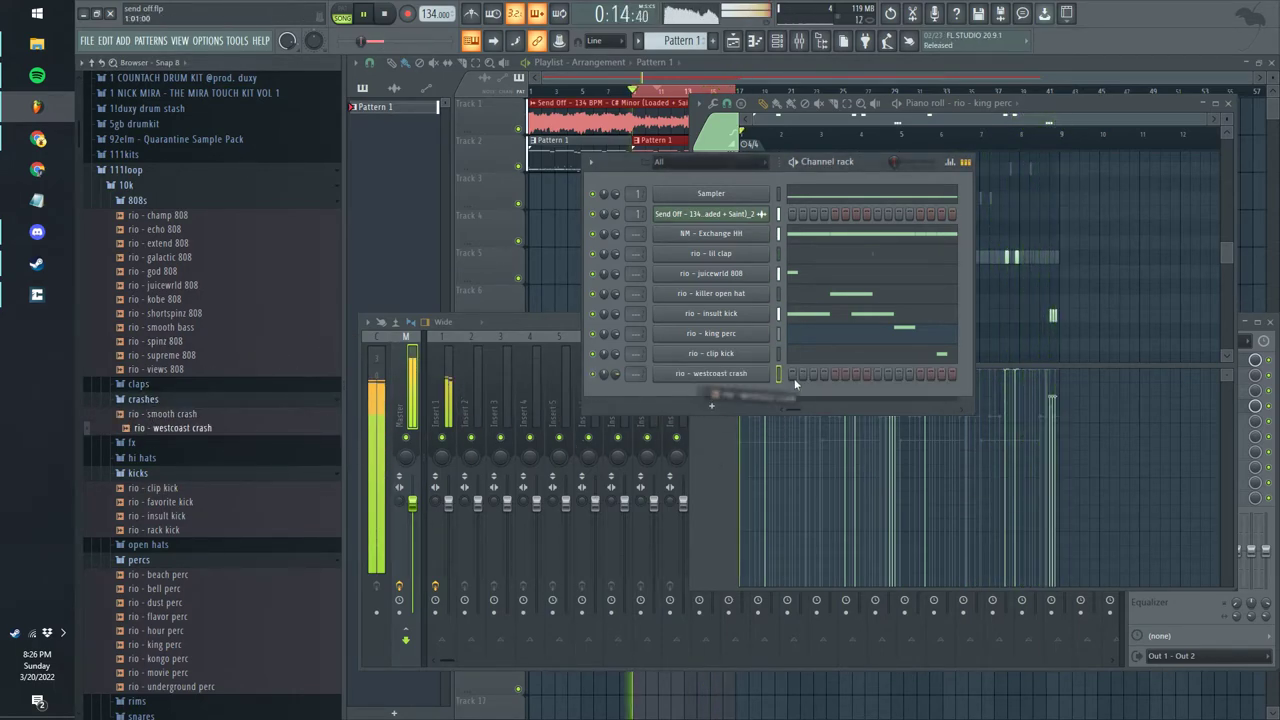
- Place one westcoast crash hit on C5 at the start of bar 1 in its piano roll
{"action": "right_click", "coordinate": [733, 380]}
{"action": "left_click", "coordinate": [782, 382]}
{"action": "scroll", "coordinate": [845, 284], "scroll_direction": "up", "scroll_amount": 1}
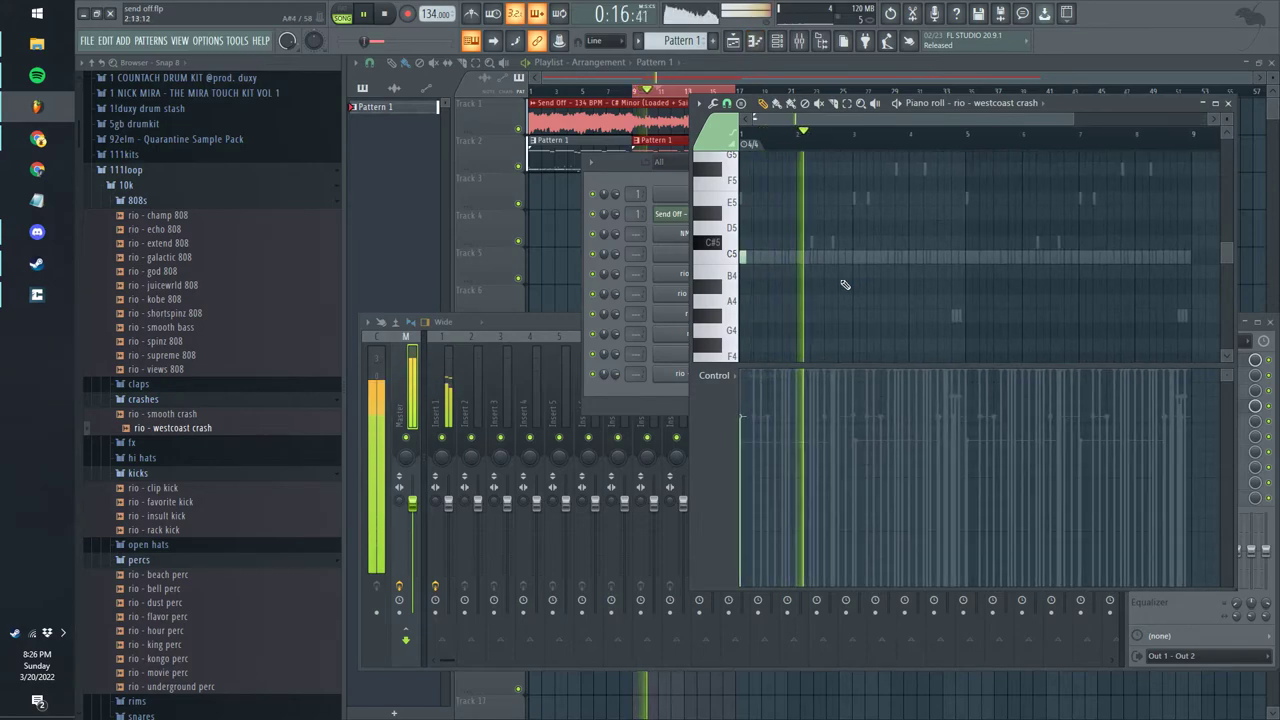
{"action": "key", "text": "F6"}
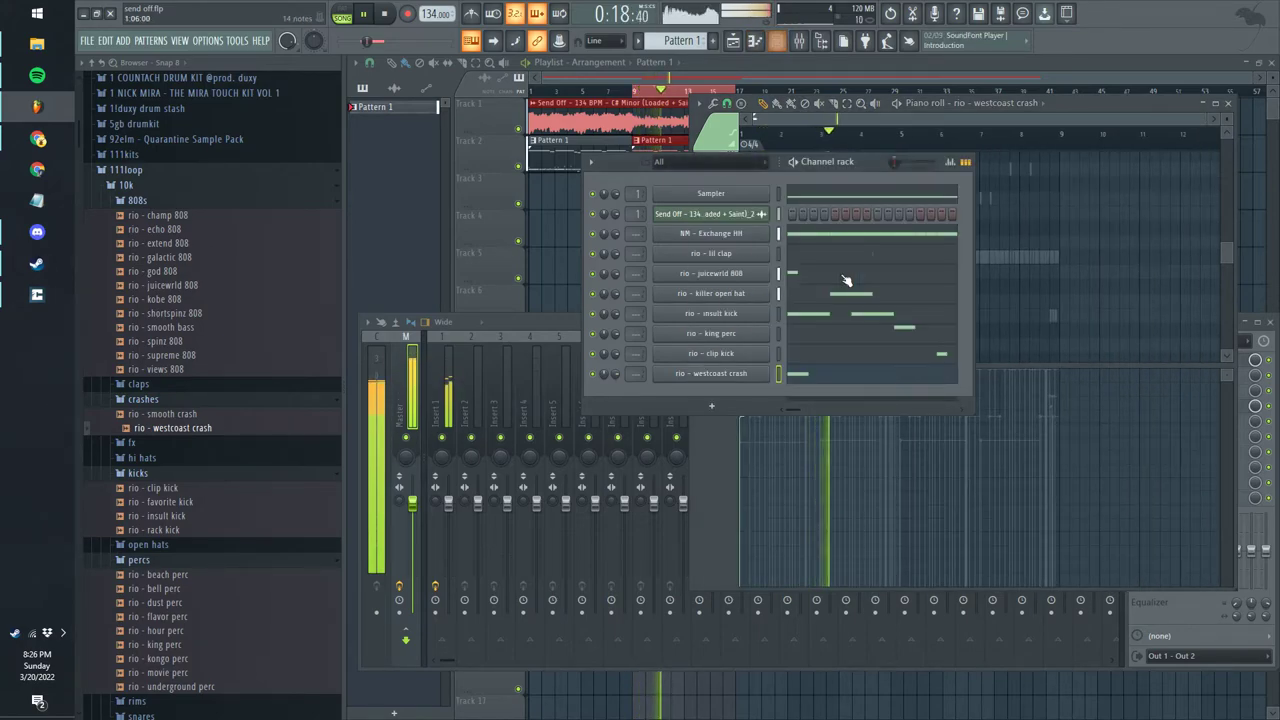
- Stop playback and route the channels from NM - Exchange HH to rio - westcoast crash to separate mixer tracks starting at Insert 2
{"action": "key", "text": "space"}
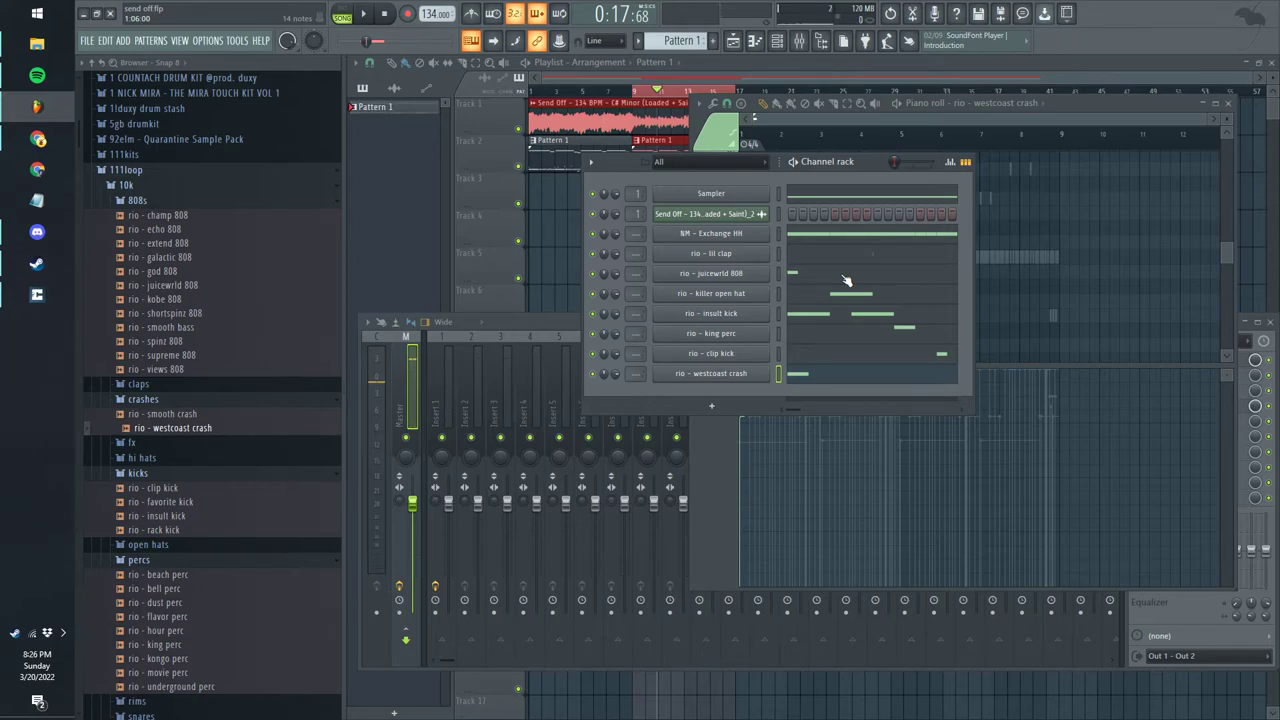
{"action": "key", "text": "space"}
{"action": "key", "text": "space"}
{"action": "left_click", "coordinate": [472, 410]}
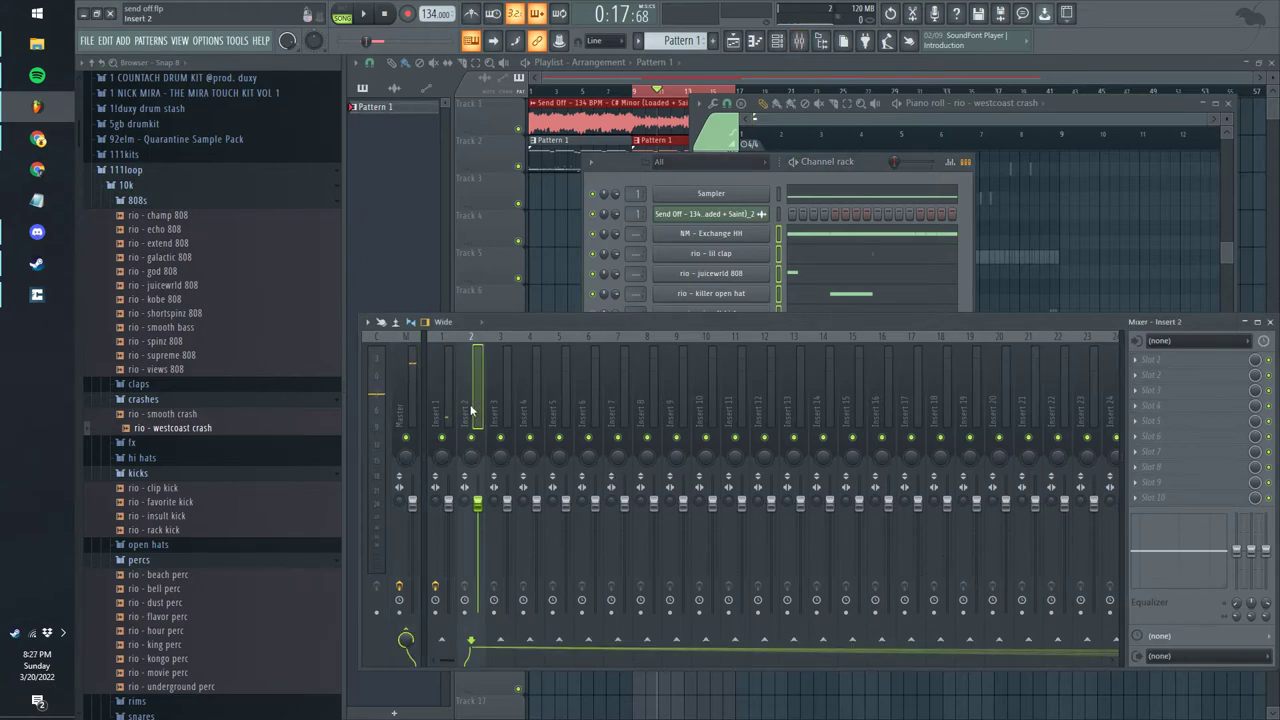
{"action": "key", "text": "ctrl+l"}
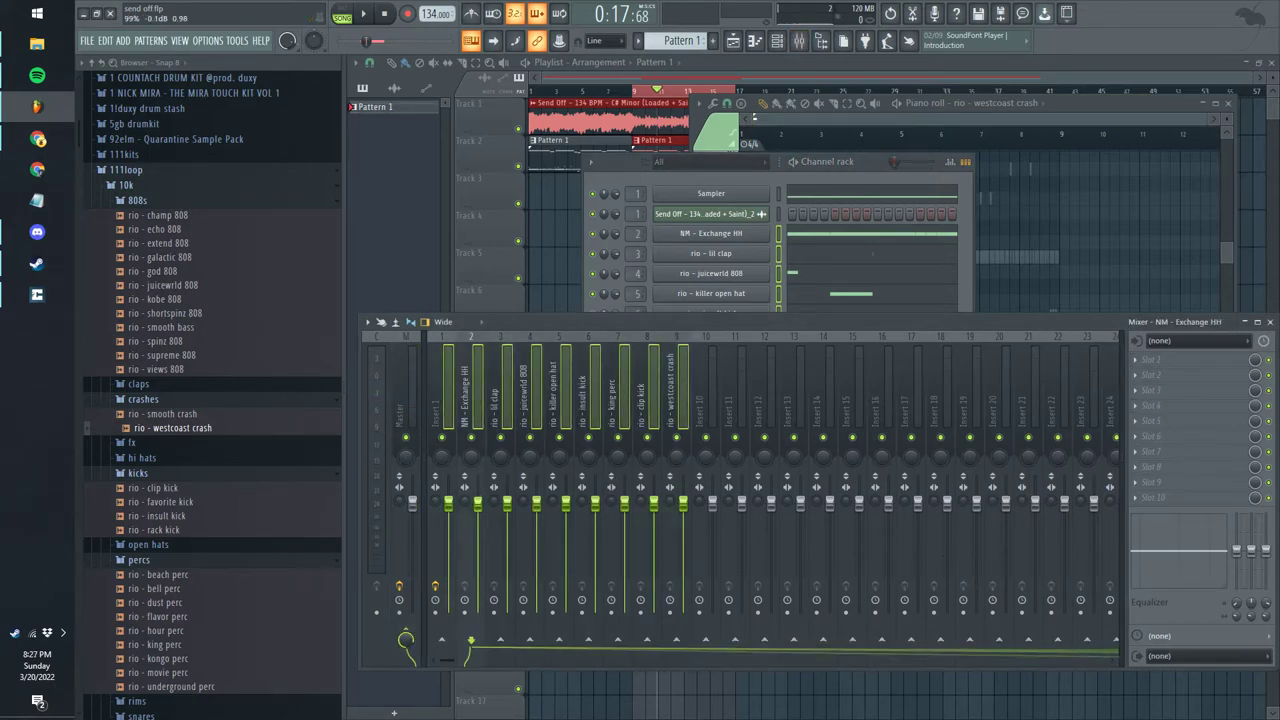
- Lower the faders of all eight drum and 808 mixer tracks together
{"action": "left_click", "coordinate": [449, 413]}
{"action": "right_click", "coordinate": [449, 555]}
{"action": "left_click", "coordinate": [475, 526]}
- Solo the melody loop on Insert 1 in the mixer and briefly play it back
{"action": "left_click", "coordinate": [408, 428]}
{"action": "right_click", "coordinate": [446, 437]}
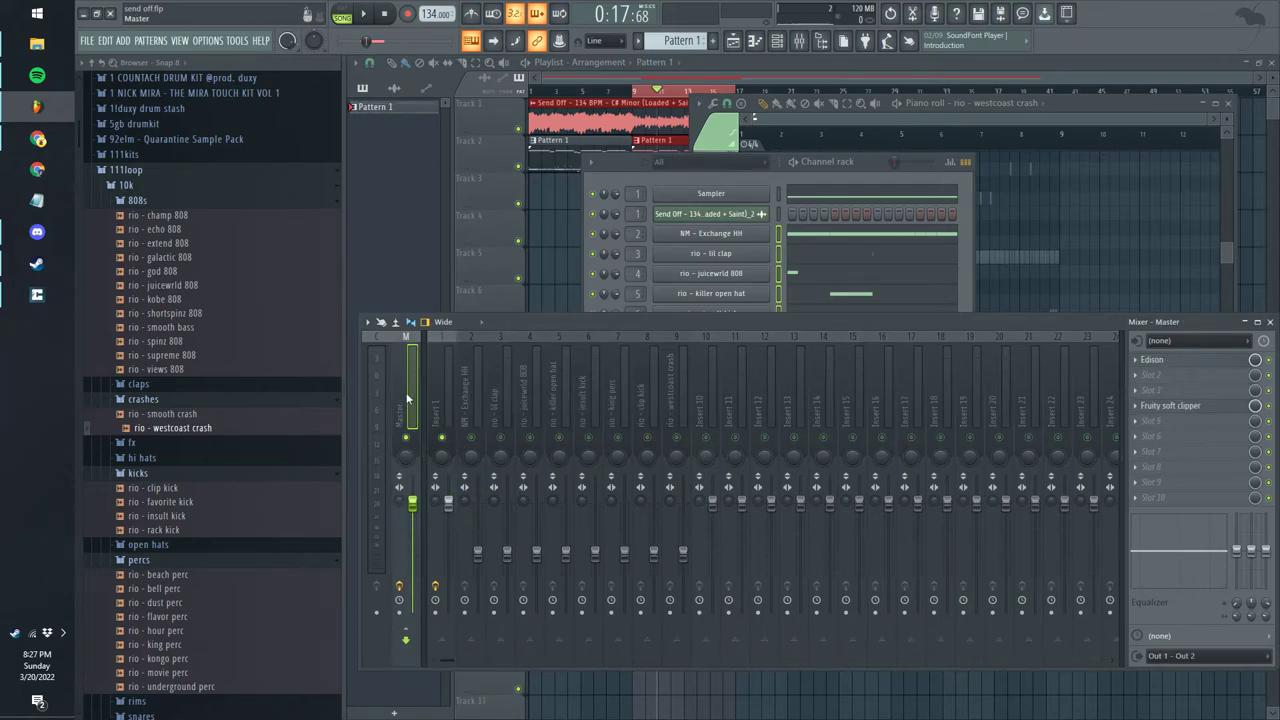
{"action": "key", "text": "space"}
{"action": "key", "text": "space"}
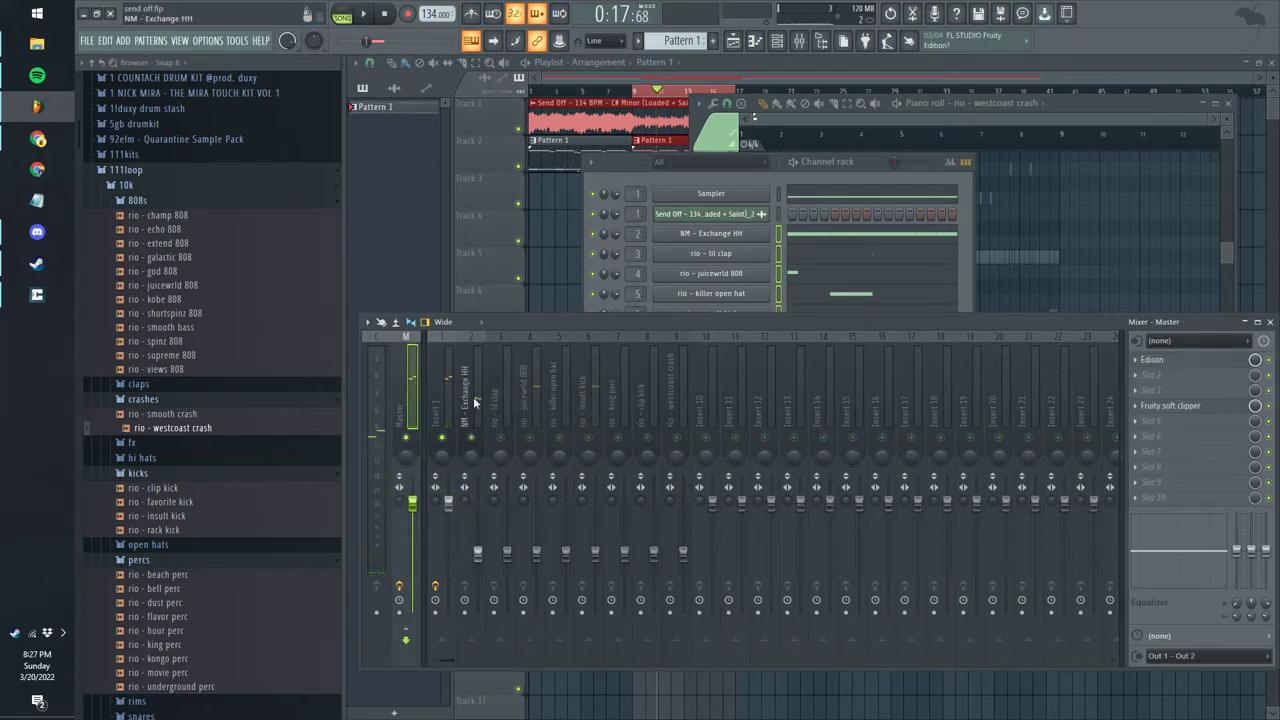
- Unmute the NM - Exchange HH mixer track and raise its fader to about -0.3 dB while listening against the melody
{"action": "left_click", "coordinate": [474, 405]}
{"action": "key", "text": "space"}
{"action": "left_click_drag", "start_coordinate": [478, 555], "coordinate": [478, 511]}
{"action": "key", "text": "space"}
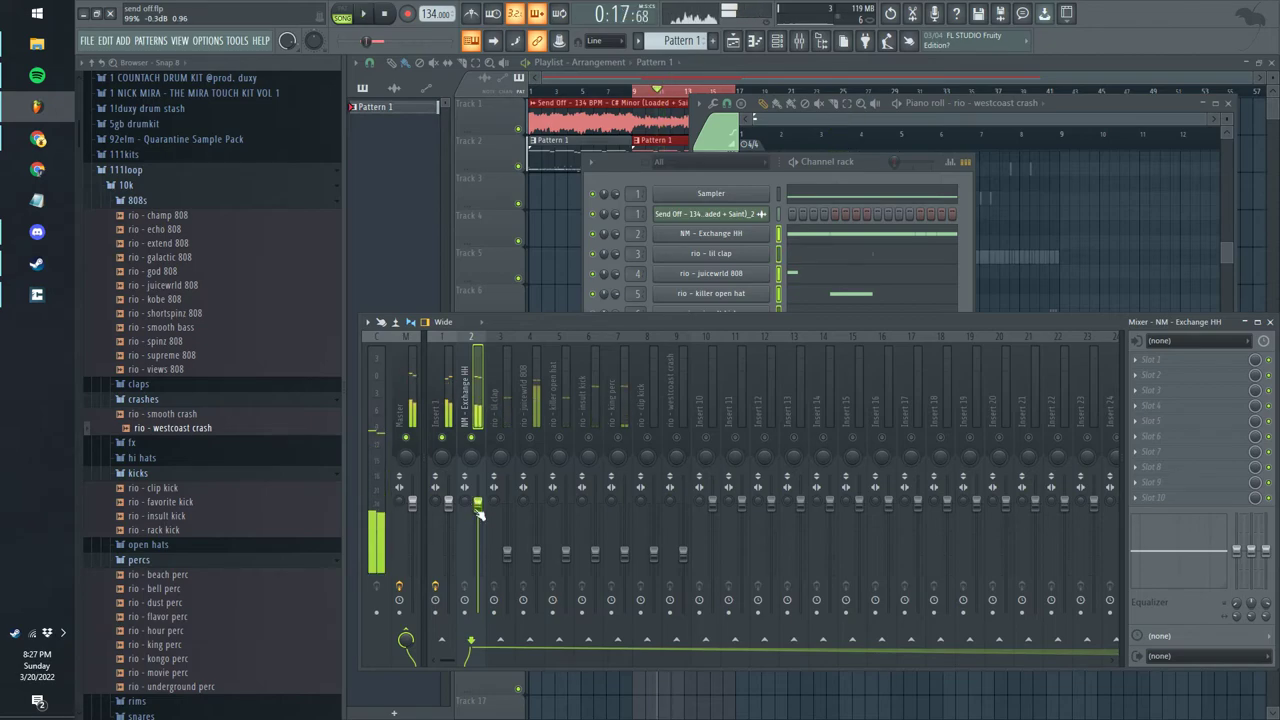
- Lower the NM - Exchange HH fader to about -2.1 dB, and solo the rio - lil clap mixer track and raise its fader
{"action": "key", "text": "space"}
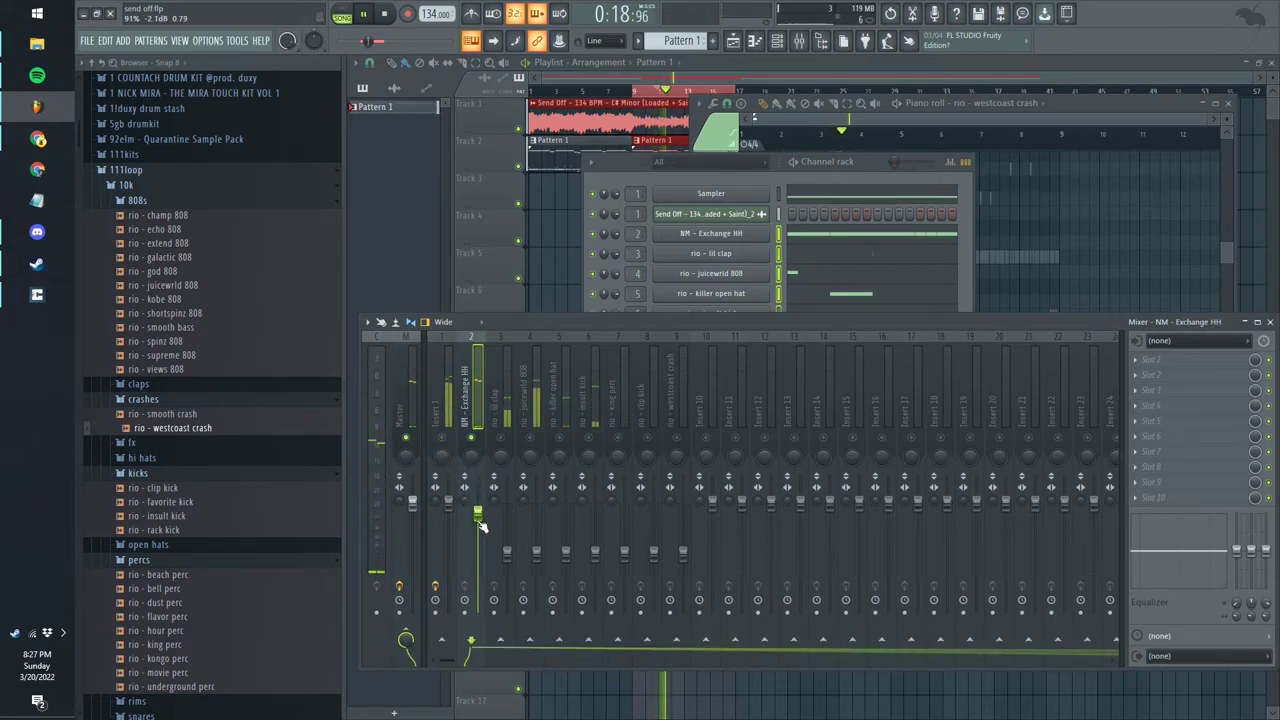
{"action": "key", "text": "space"}
{"action": "left_click", "coordinate": [500, 418]}
{"action": "left_click", "coordinate": [407, 420]}
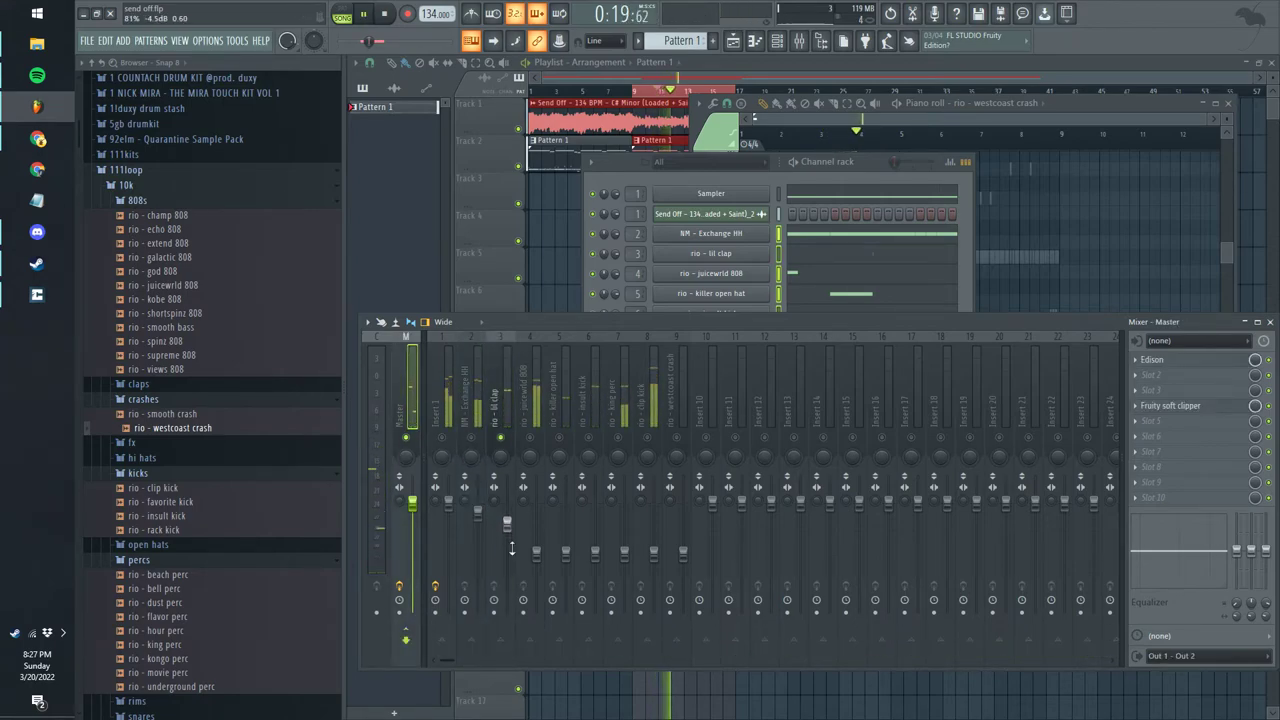
{"action": "key", "text": "space"}
- Solo the rio - juicewrld 808 mixer track and raise its fader during playback
{"action": "right_click", "coordinate": [530, 437]}
{"action": "left_click", "coordinate": [543, 426]}
{"action": "key", "text": "space"}
{"action": "scroll", "coordinate": [540, 521], "scroll_direction": "up", "scroll_amount": 5}
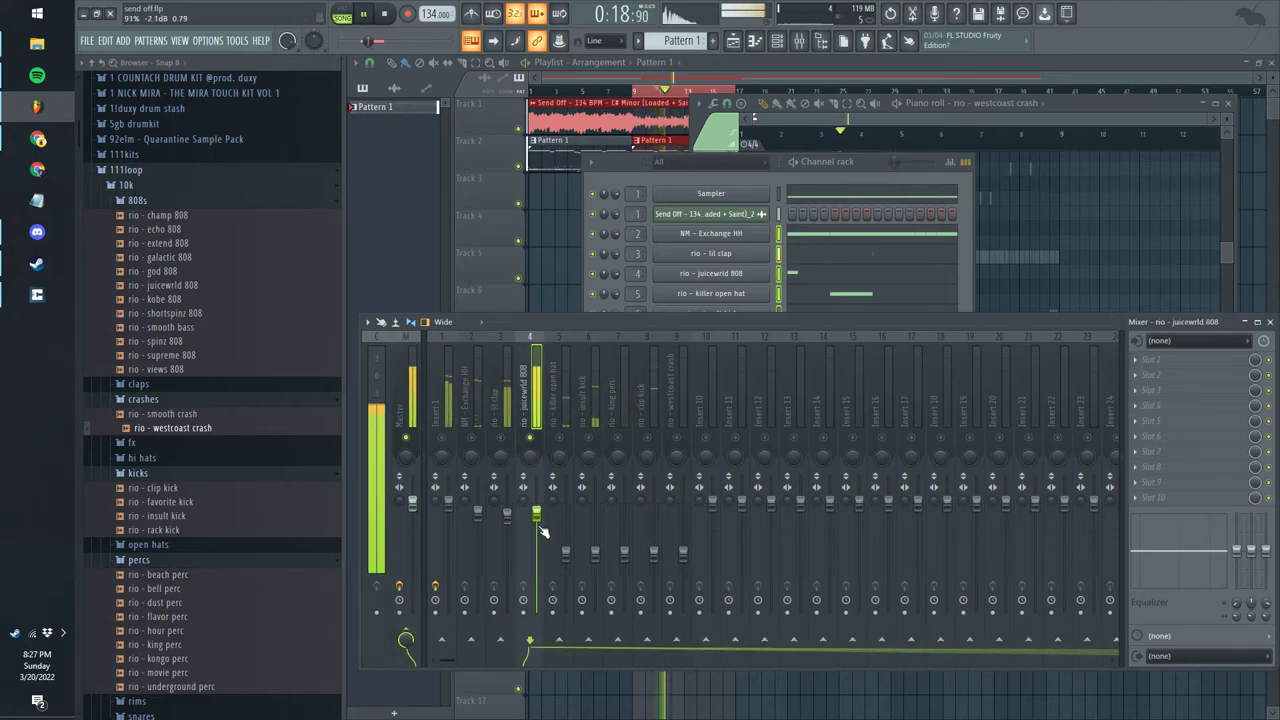
- Solo the rio - killer open hat mixer track and raise its fader slightly, keeping it below the clap and 808
{"action": "left_click", "coordinate": [559, 511]}
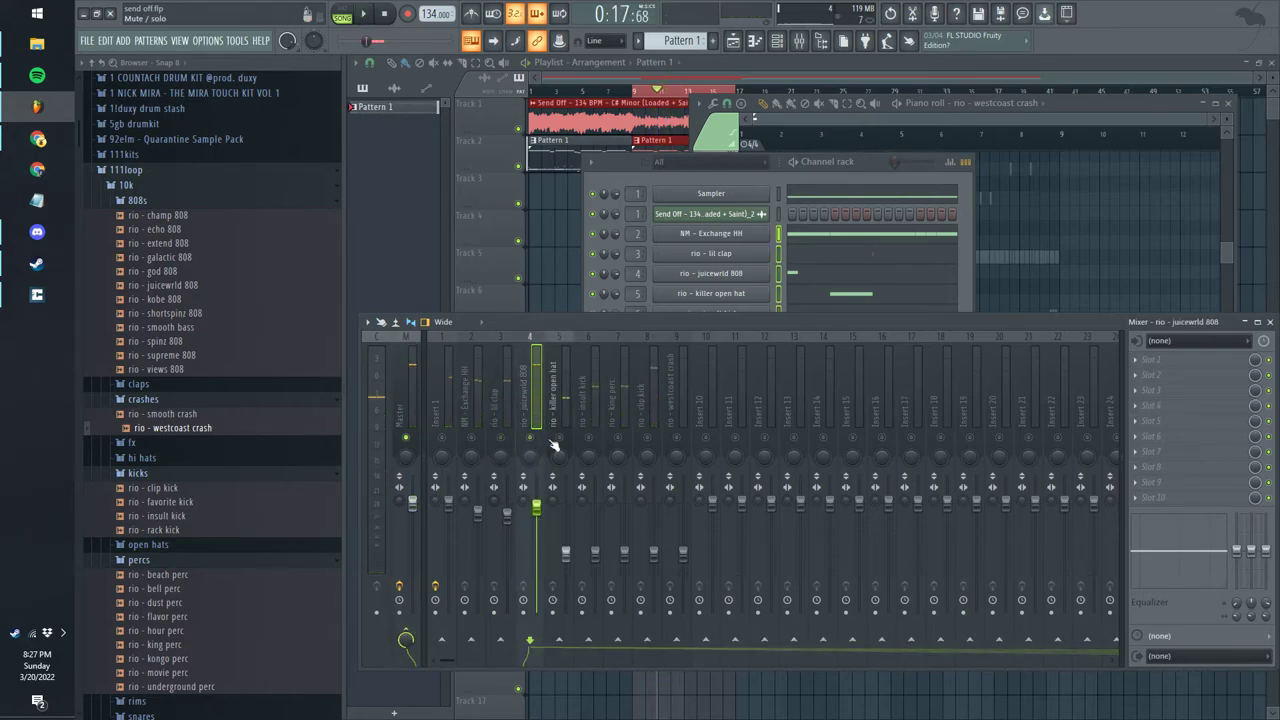
{"action": "left_click", "coordinate": [394, 410]}
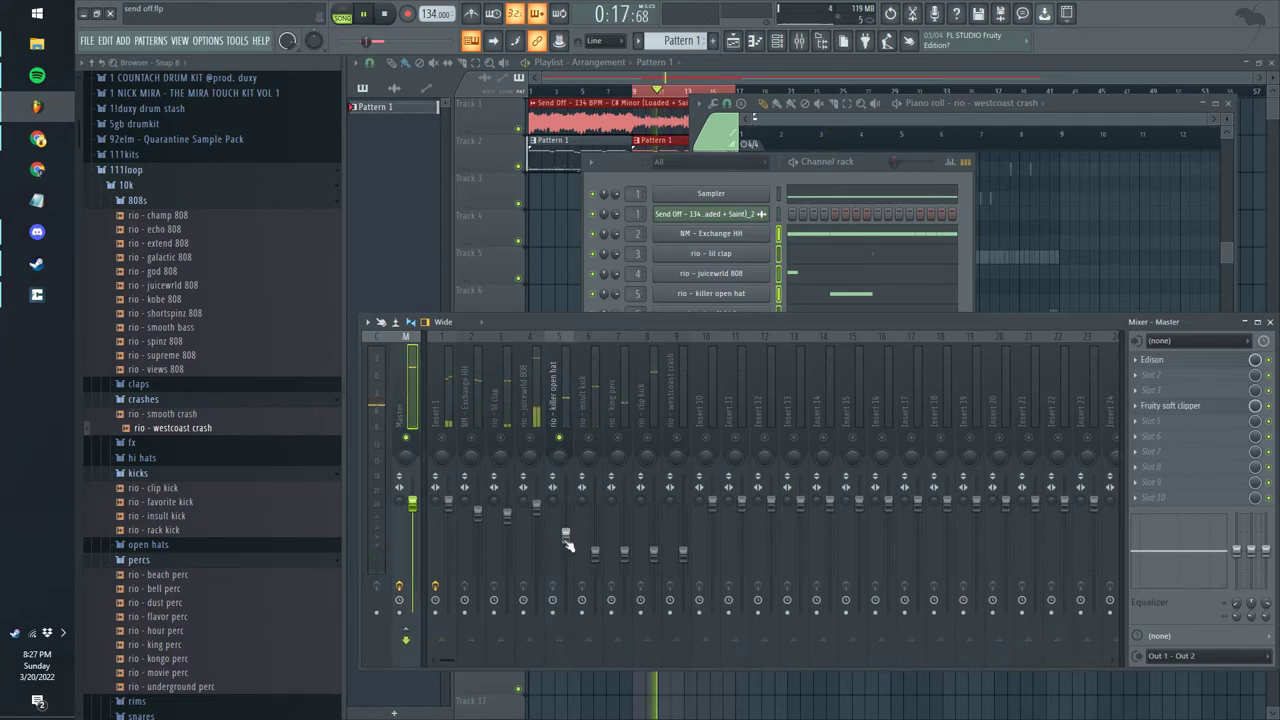
{"action": "left_click", "coordinate": [563, 443]}
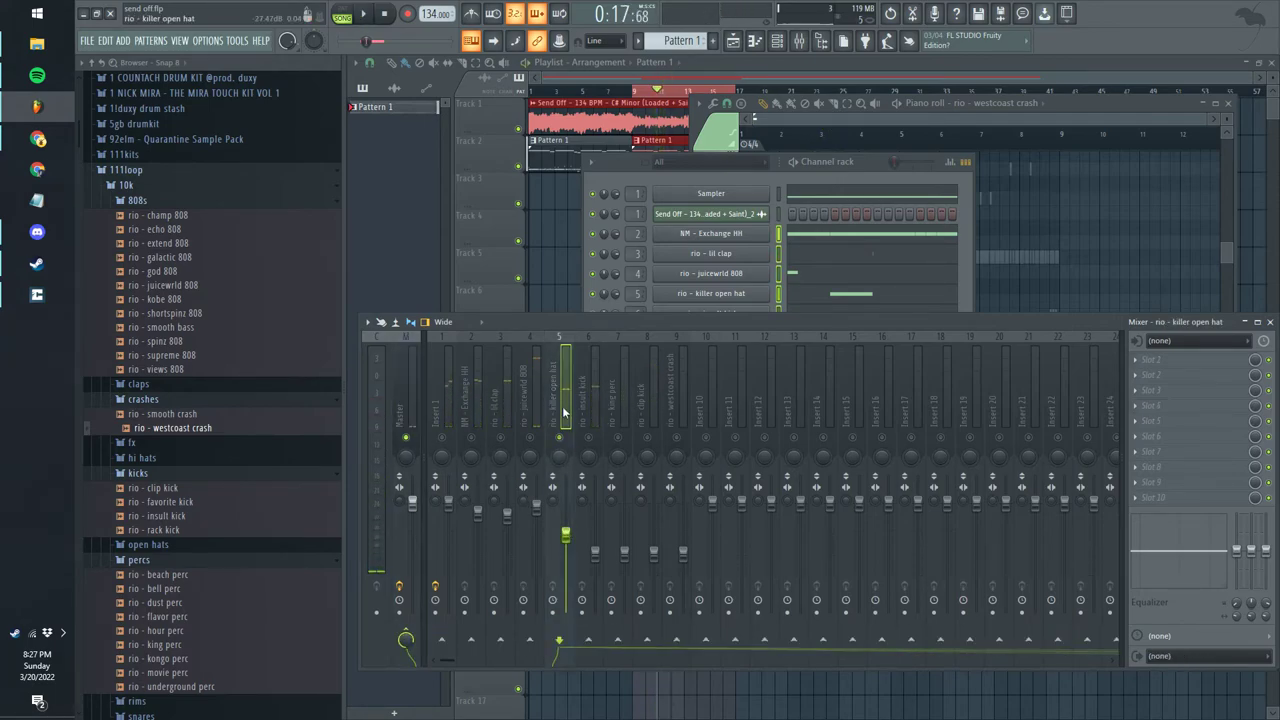
- Raise the rio - insult kick mixer fader and set the rio - king perc fader to about -6.4 dB, soloing each track
{"action": "left_click", "coordinate": [590, 418]}
{"action": "right_click", "coordinate": [589, 438]}
{"action": "left_click", "coordinate": [402, 410]}
{"action": "key", "text": "space"}
{"action": "left_click_drag", "start_coordinate": [595, 555], "coordinate": [598, 547]}
{"action": "scroll", "coordinate": [597, 545], "scroll_direction": "up", "scroll_amount": 3}
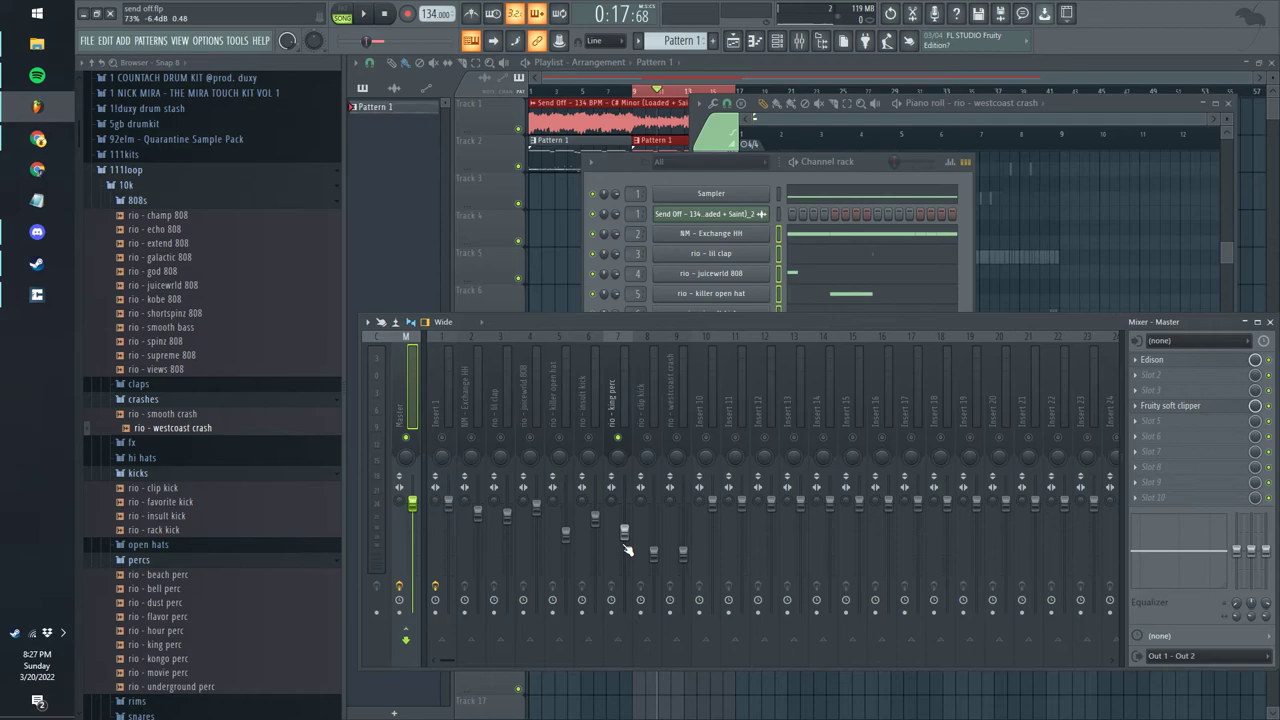
- Solo the rio - clip kick mixer track and reset its fader to the default level
{"action": "key", "text": "space"}
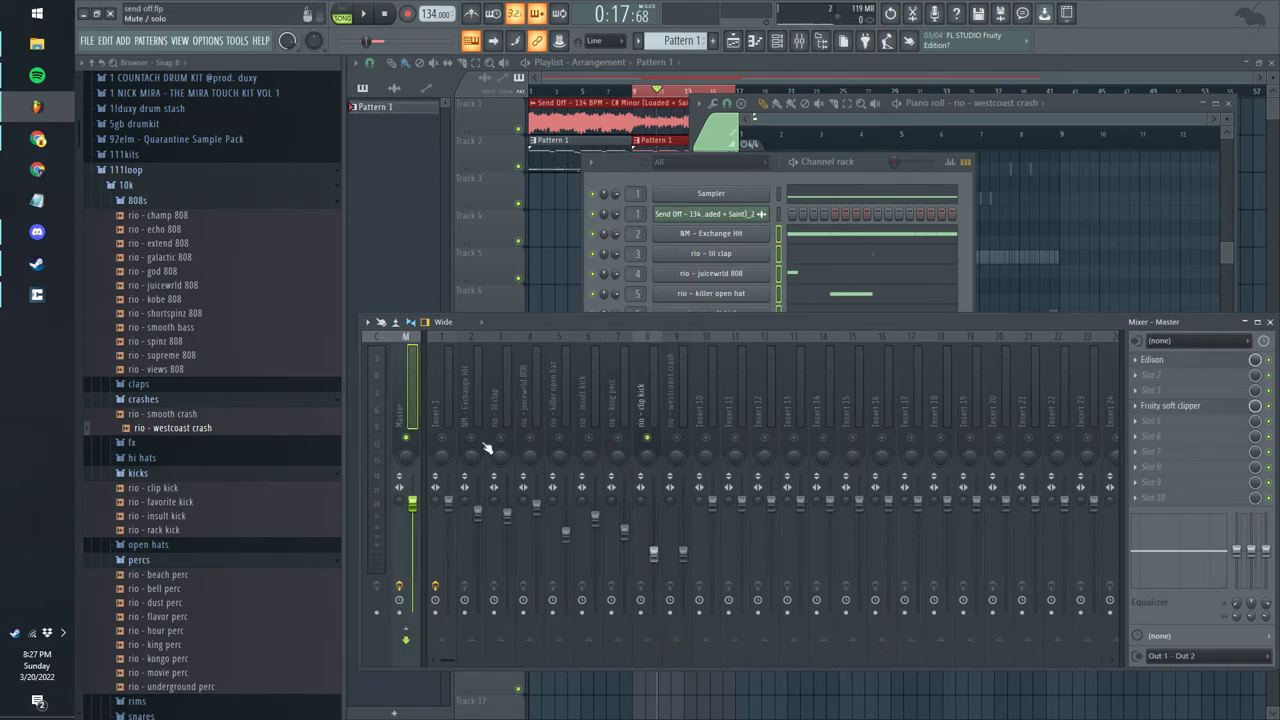
{"action": "right_click", "coordinate": [651, 551]}
{"action": "left_click", "coordinate": [655, 522]}
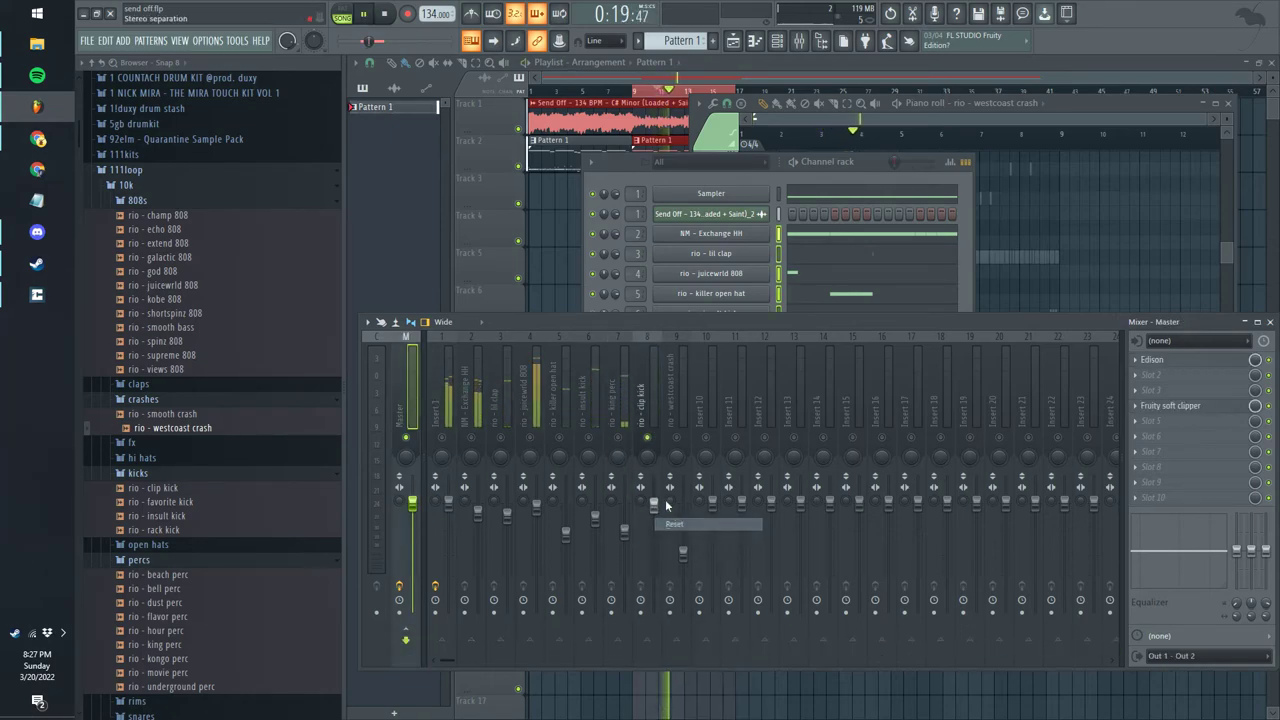
- Solo the rio - westcoast crash mixer track and raise its fader to about -3.3 dB while playing from bar 9
{"action": "left_click", "coordinate": [678, 447]}
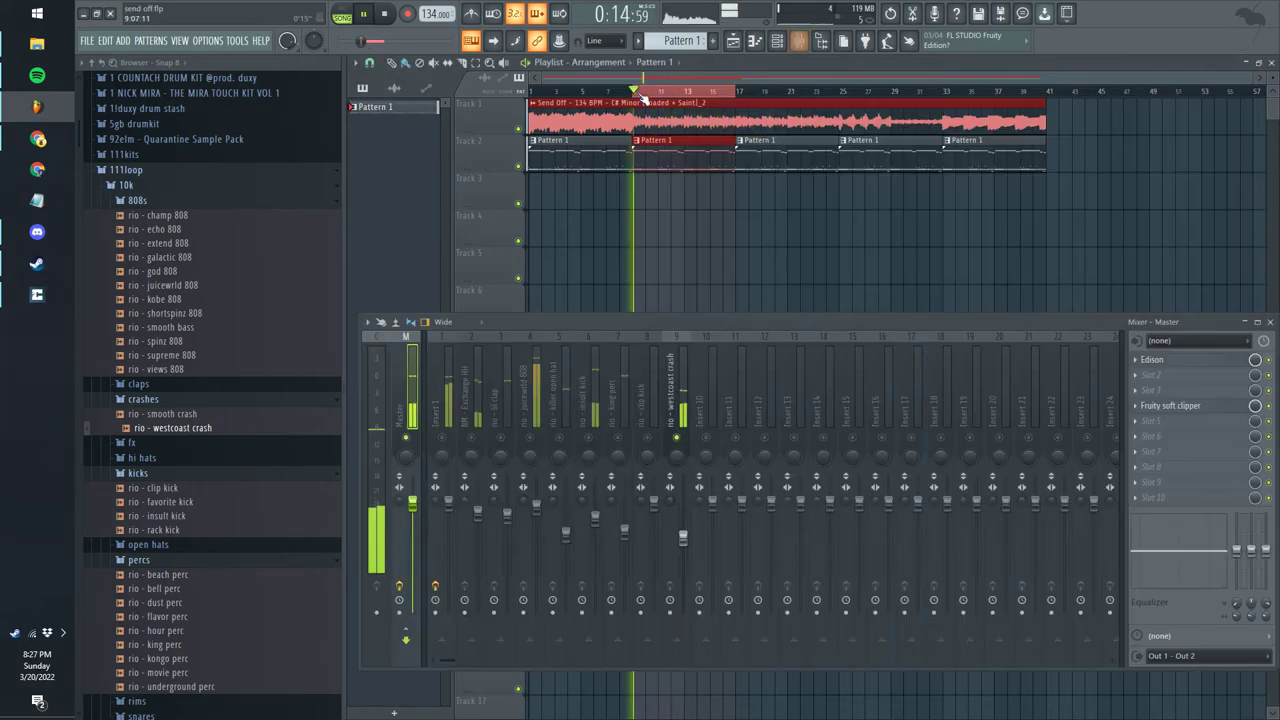
{"action": "left_click_drag", "start_coordinate": [683, 537], "coordinate": [689, 521]}
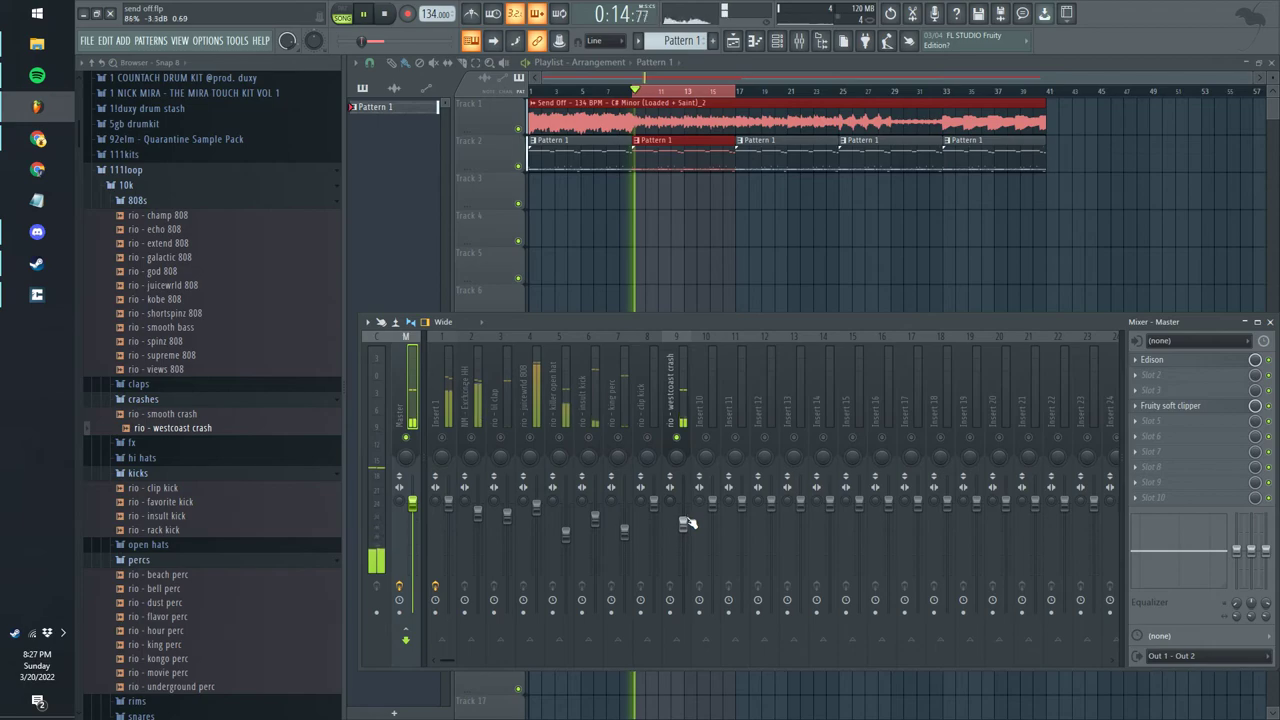
{"action": "key", "text": "space"}
- Unsolo the crash so all mixer tracks sound, play the beat and clear the time selection in the playlist
{"action": "right_click", "coordinate": [679, 438]}
{"action": "key", "text": "space"}
{"action": "left_click", "coordinate": [705, 249], "text": "ctrl"}
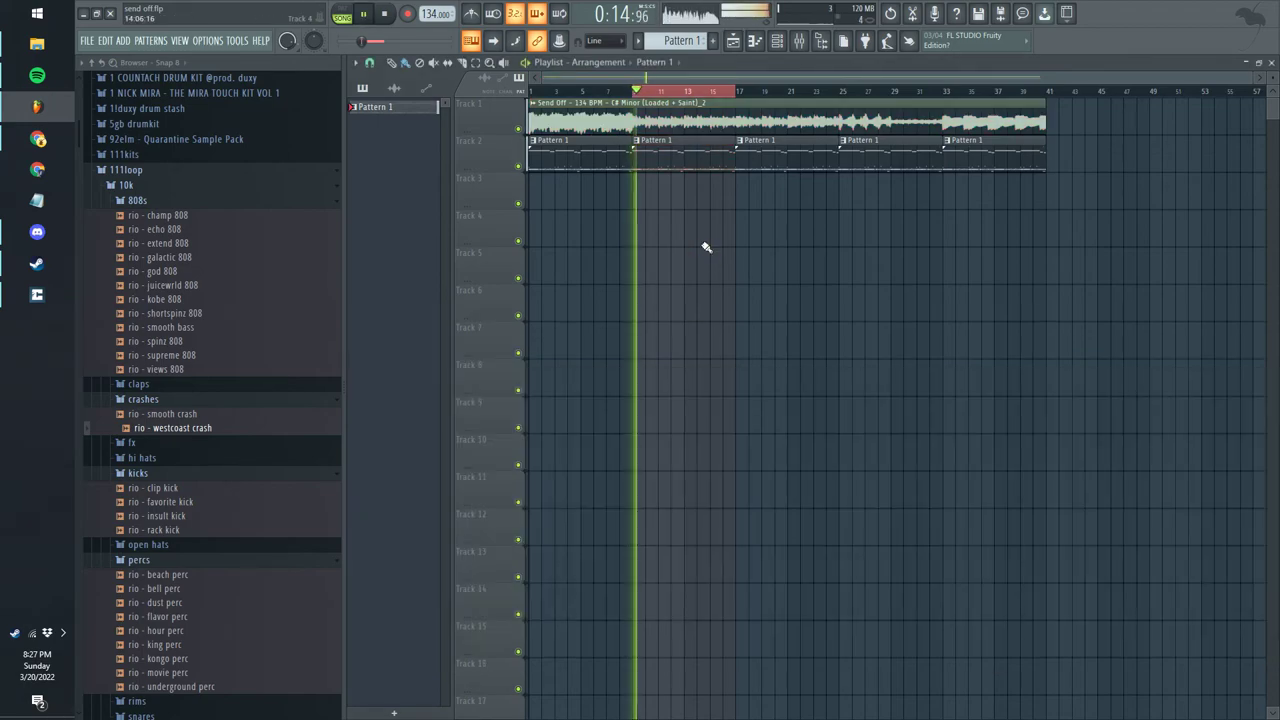
- Replace the rio - westcoast crash sample with rio - harsh crash from the 20k crashes folder and listen to it in the beat
{"action": "key", "text": "F9"}
{"action": "key", "text": "F6"}
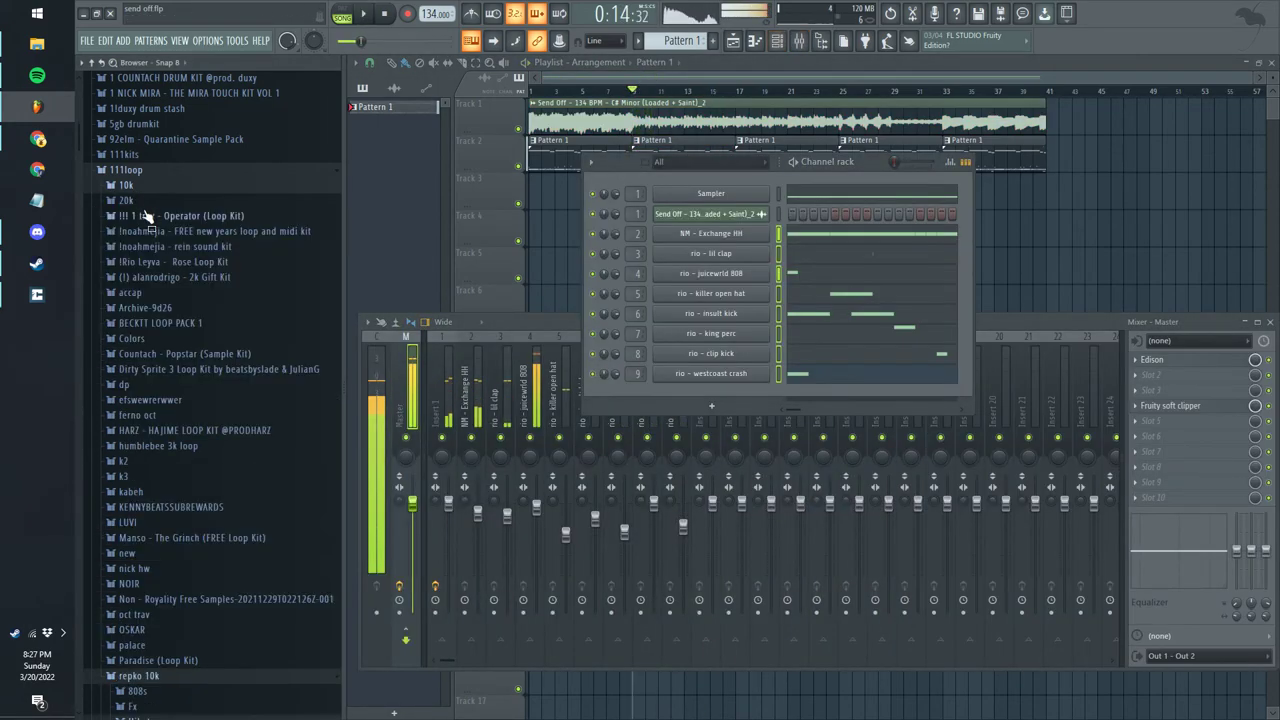
{"action": "left_click", "coordinate": [128, 201]}
{"action": "left_click", "coordinate": [143, 246]}
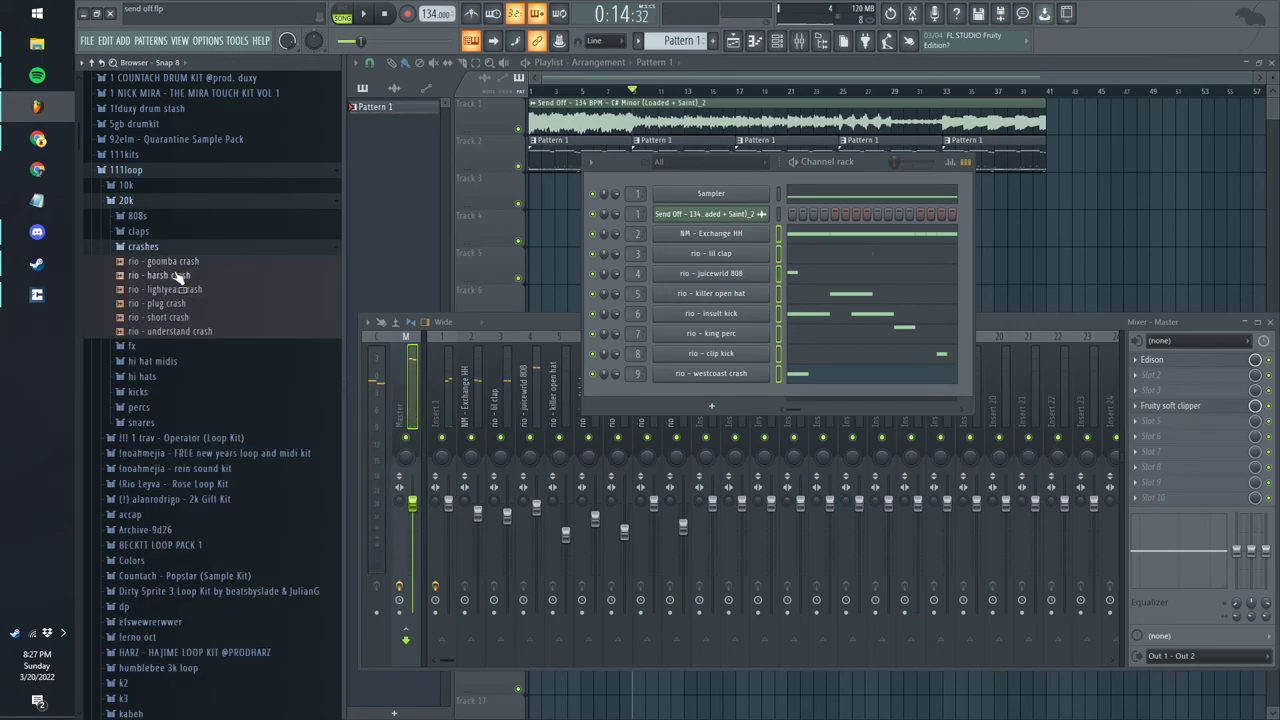
{"action": "left_click", "coordinate": [768, 354]}
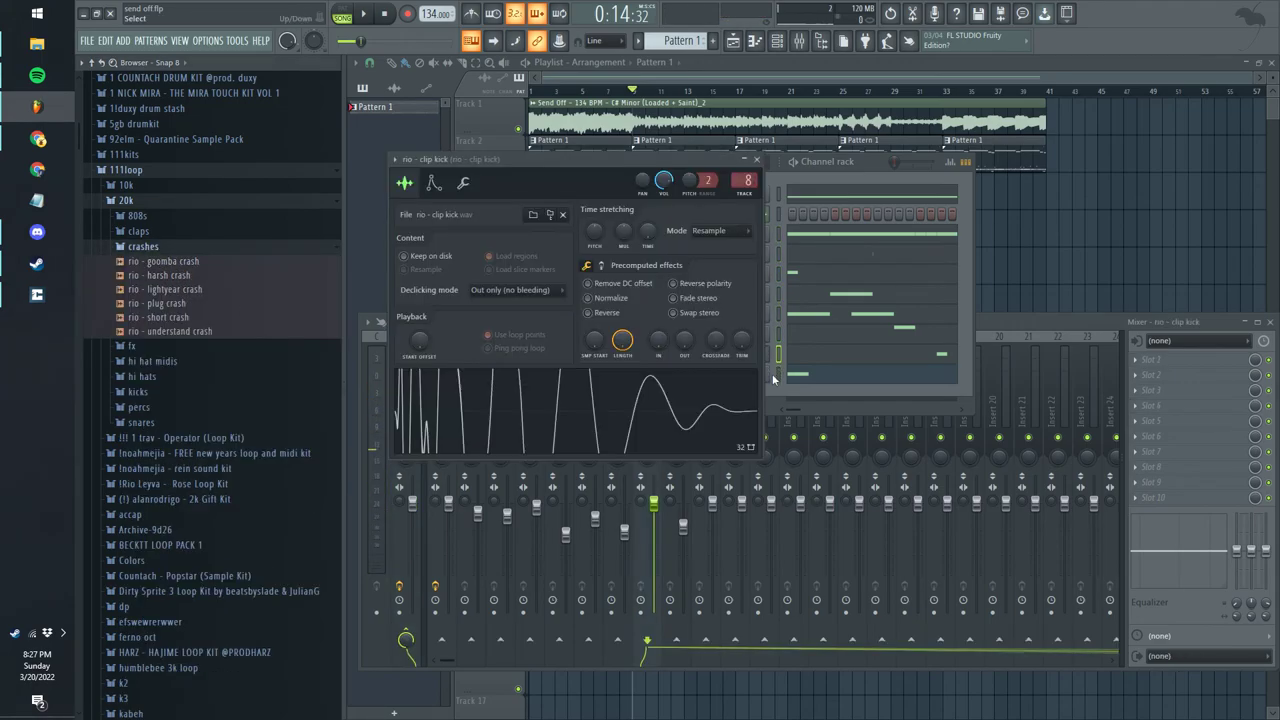
{"action": "key", "text": "space"}
{"action": "left_click_drag", "start_coordinate": [165, 282], "coordinate": [711, 373]}
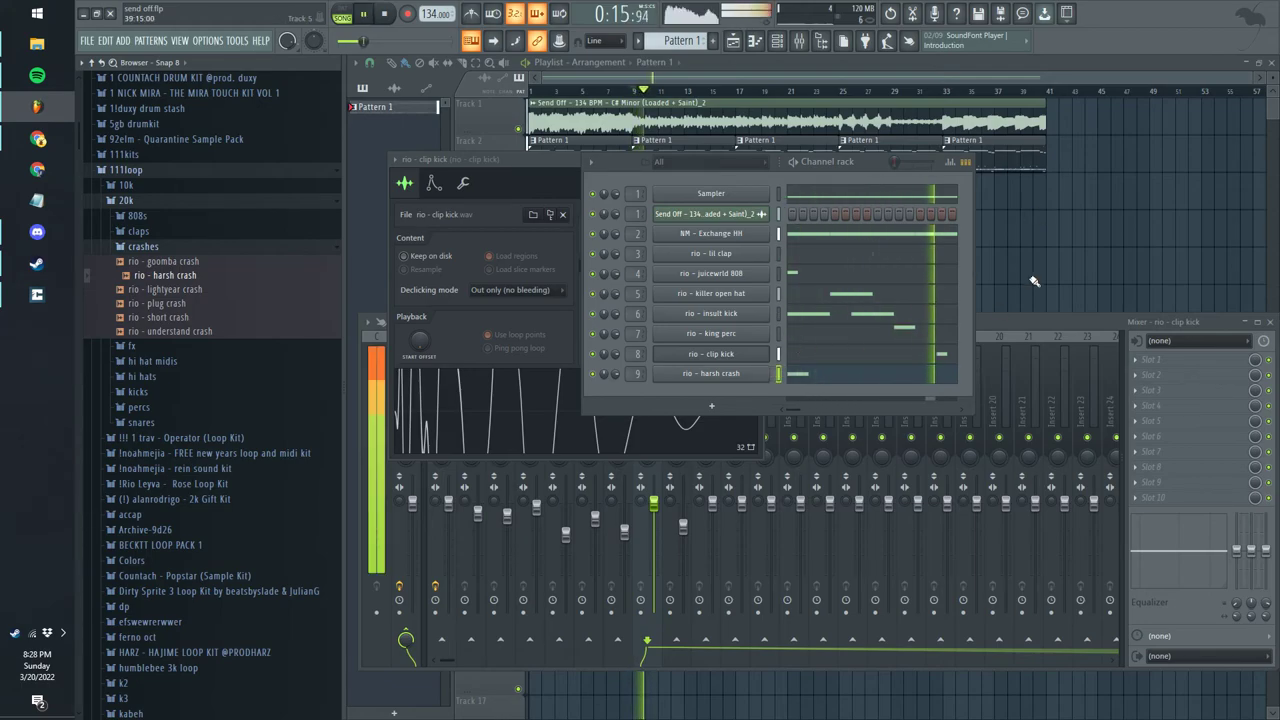
{"action": "left_click", "coordinate": [556, 161]}
{"action": "left_click", "coordinate": [756, 160]}
{"action": "key", "text": "space"}
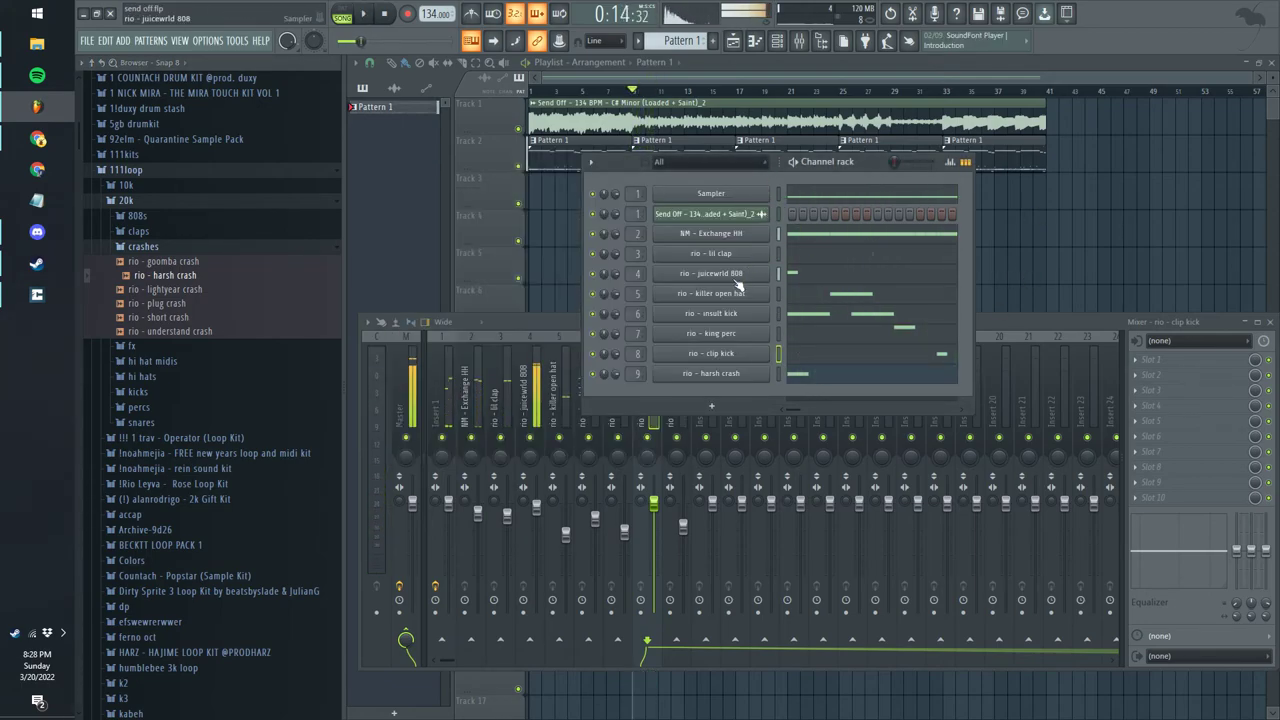
- Lower the faders of the mixer tracks from Insert 1 to rio - westcoast crash together and undo the last fader tweak
{"action": "left_click", "coordinate": [529, 401]}
{"action": "left_click_drag", "start_coordinate": [684, 401], "coordinate": [442, 428]}
{"action": "left_click_drag", "start_coordinate": [478, 513], "coordinate": [478, 547]}
{"action": "left_click", "coordinate": [393, 372]}
{"action": "key", "text": "ctrl+z"}
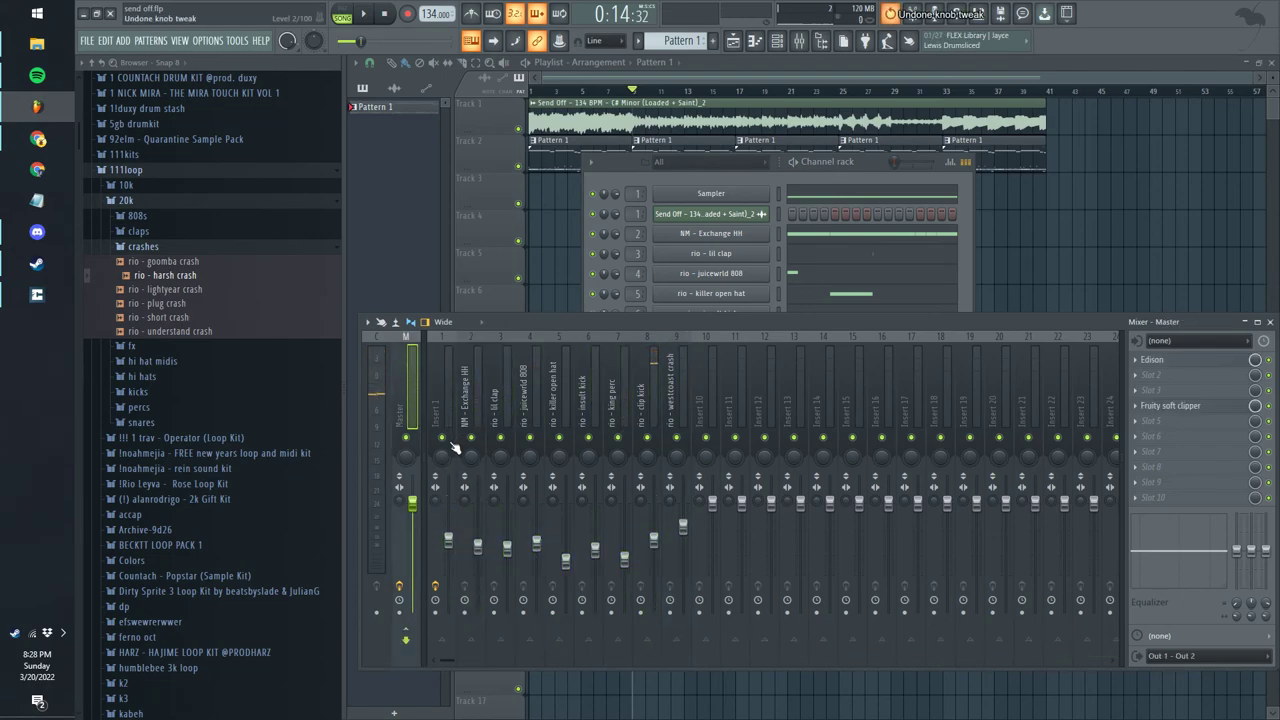
- Raise the faders of the mixer tracks from Insert 1 to rio - westcoast crash together and play back the mix
{"action": "left_click_drag", "start_coordinate": [680, 404], "coordinate": [444, 425]}
{"action": "left_click_drag", "start_coordinate": [448, 541], "coordinate": [448, 506]}
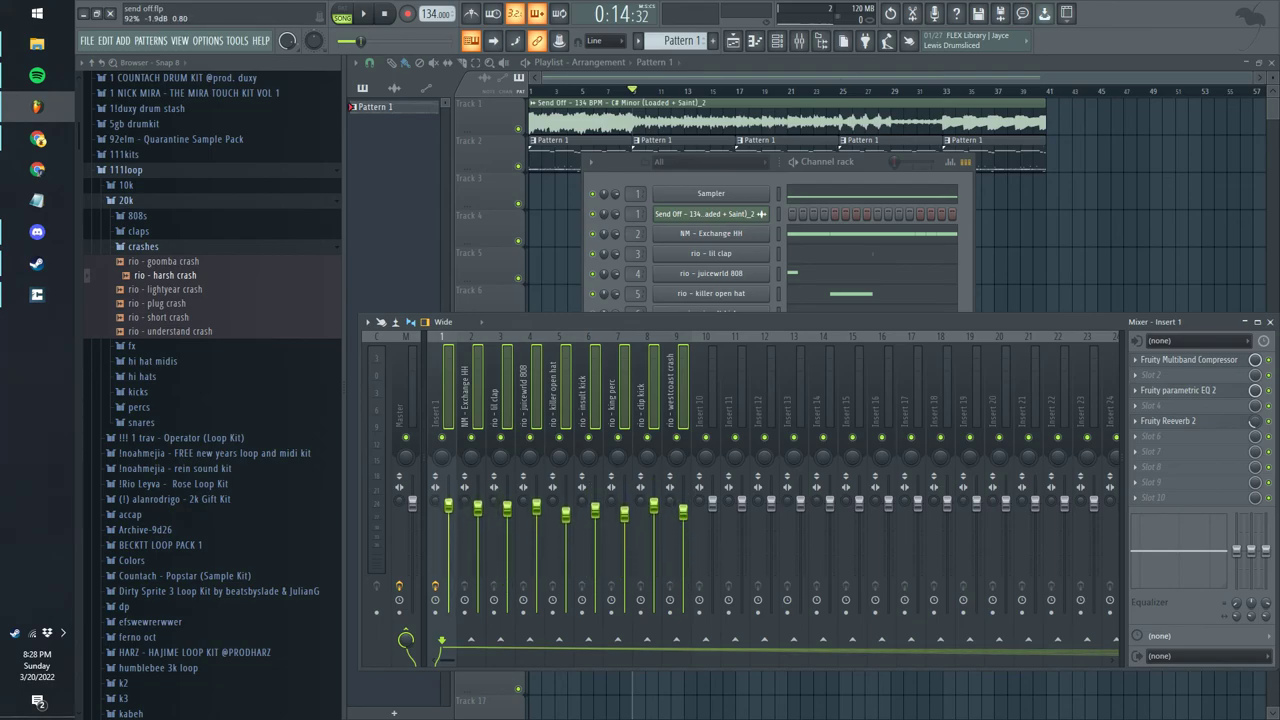
{"action": "left_click", "coordinate": [465, 427]}
{"action": "left_click", "coordinate": [437, 394]}
{"action": "key", "text": "space"}
{"action": "left_click", "coordinate": [407, 391]}
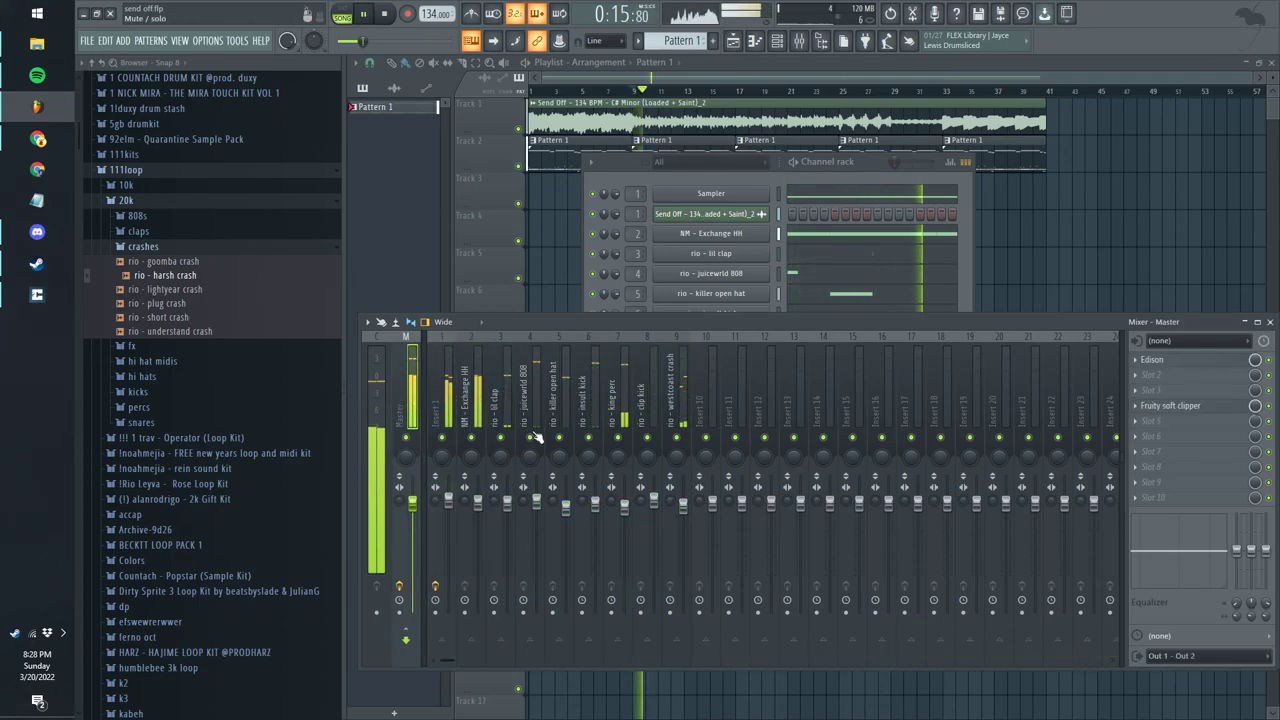